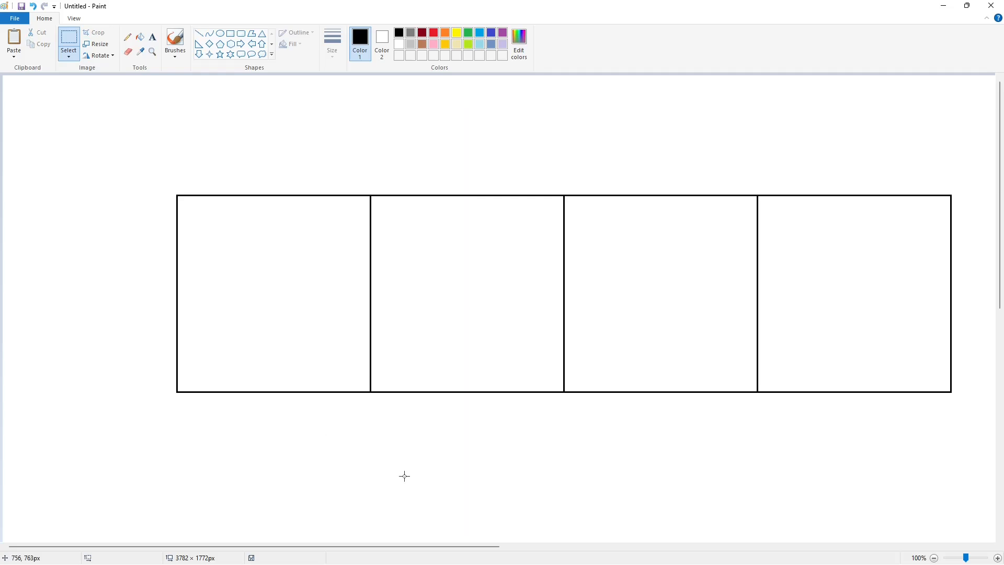
# - Paste a copy of the outlined squares at the row's end, aligned to extend it to seven equal squares
pyautogui.moveTo(422, 548); pyautogui.dragTo(604, 549)
pyautogui.hotkey('ctrl', 'v')
pyautogui.moveTo(150, 233); pyautogui.dragTo(632, 272)
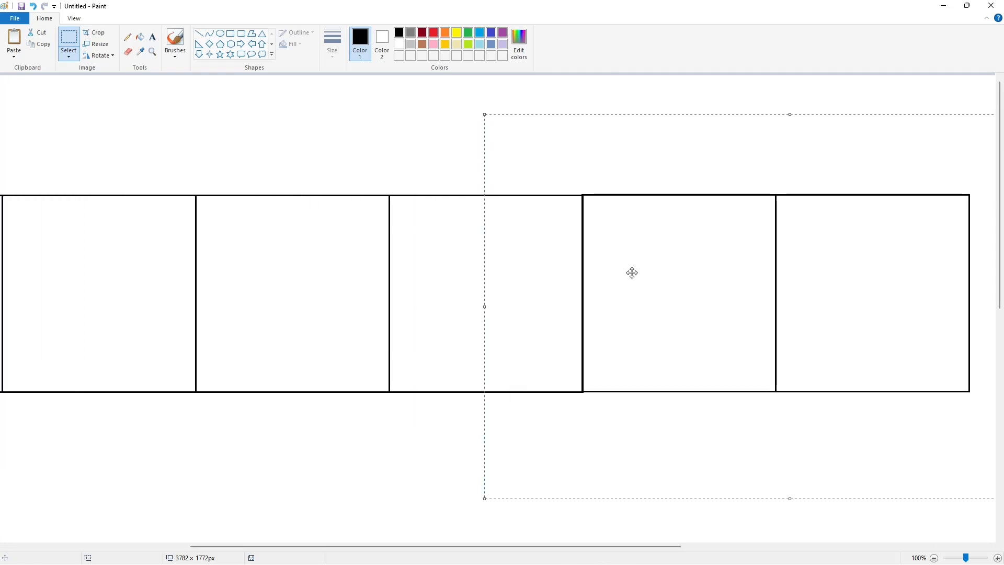
pyautogui.moveTo(513, 547); pyautogui.dragTo(714, 546)
pyautogui.moveTo(495, 268); pyautogui.dragTo(492, 267)
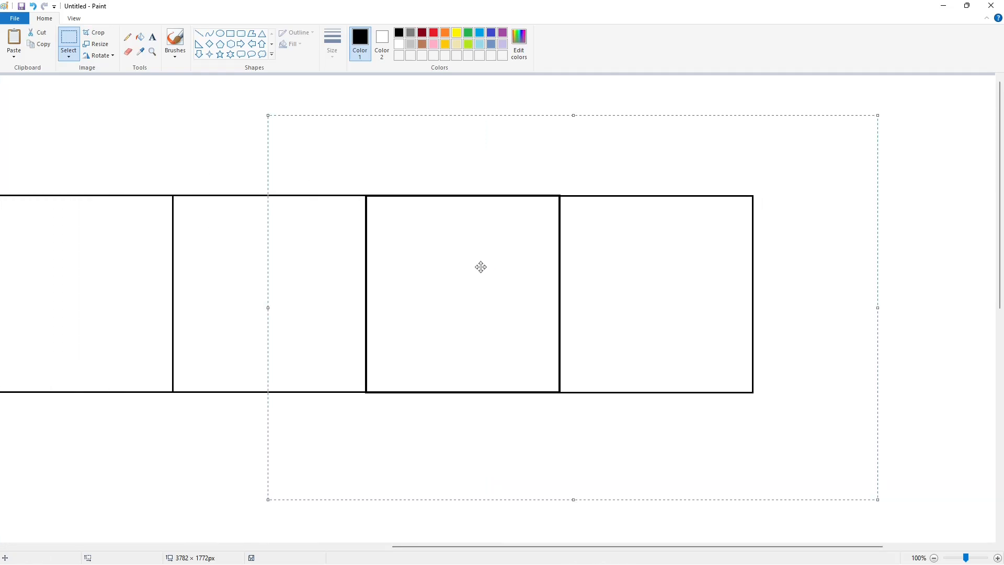
# - Duplicate the seven-square row and place the copy directly beneath the original to form a two-row grid
pyautogui.scroll(-1, 786, 520)
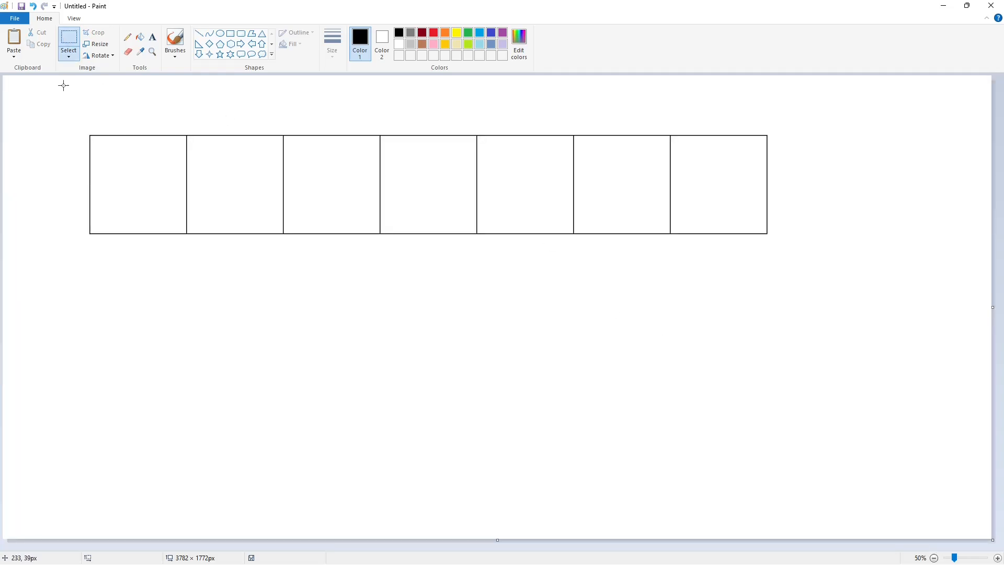
pyautogui.moveTo(880, 376); pyautogui.dragTo(850, 372)
pyautogui.hotkey('ctrl', 'c')
pyautogui.click(998, 558)
pyautogui.hotkey('ctrl', 'v')
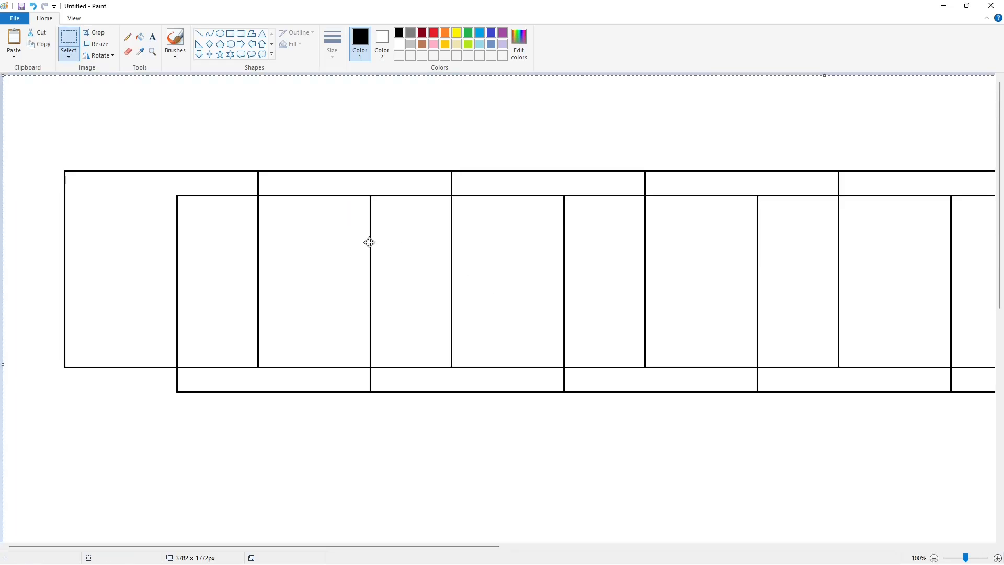
pyautogui.moveTo(195, 264); pyautogui.dragTo(290, 418)
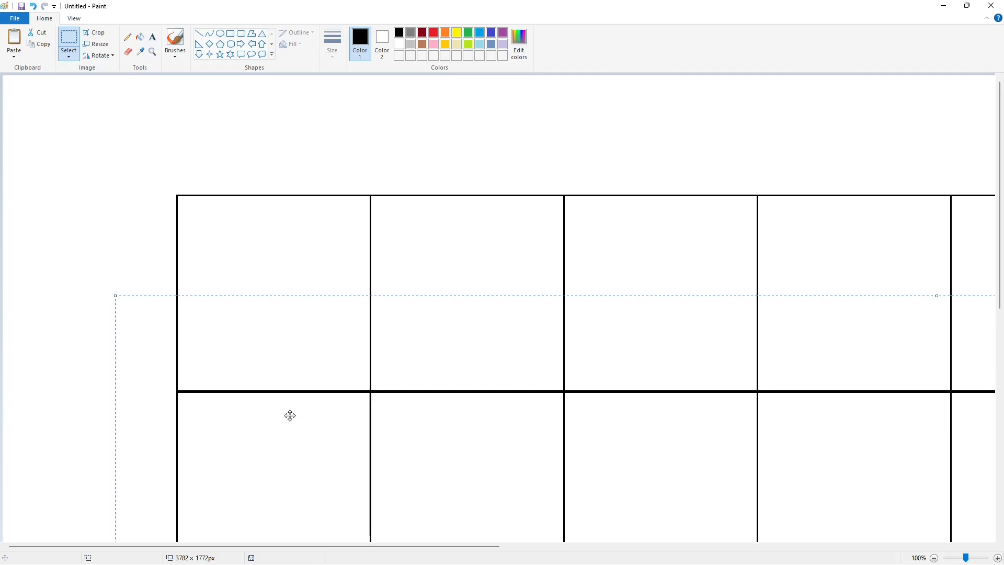
# - Select the two-row grid, clear its leftover lines with a white fill, and paste the grid back
pyautogui.click(934, 559)
pyautogui.moveTo(49, 94)
pyautogui.mouseDown()
pyautogui.moveTo(54, 108)
pyautogui.moveTo(863, 469)
pyautogui.moveTo(917, 503)
pyautogui.mouseUp()
pyautogui.click(899, 450)
pyautogui.click(141, 37)
pyautogui.click(300, 119)
pyautogui.click(398, 45)
pyautogui.click(359, 110)
pyautogui.hotkey('ctrl', 'v')
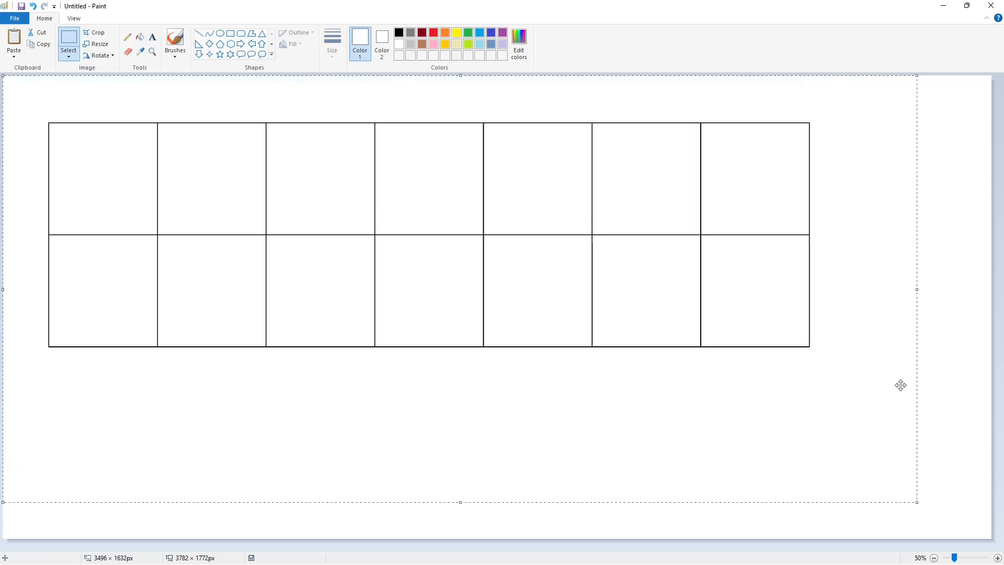
# - Resize the pasted grid selection to about 3602 × 1572 px and position it in the upper part of the canvas
pyautogui.moveTo(917, 289); pyautogui.dragTo(935, 289)
pyautogui.moveTo(361, 292); pyautogui.dragTo(403, 277)
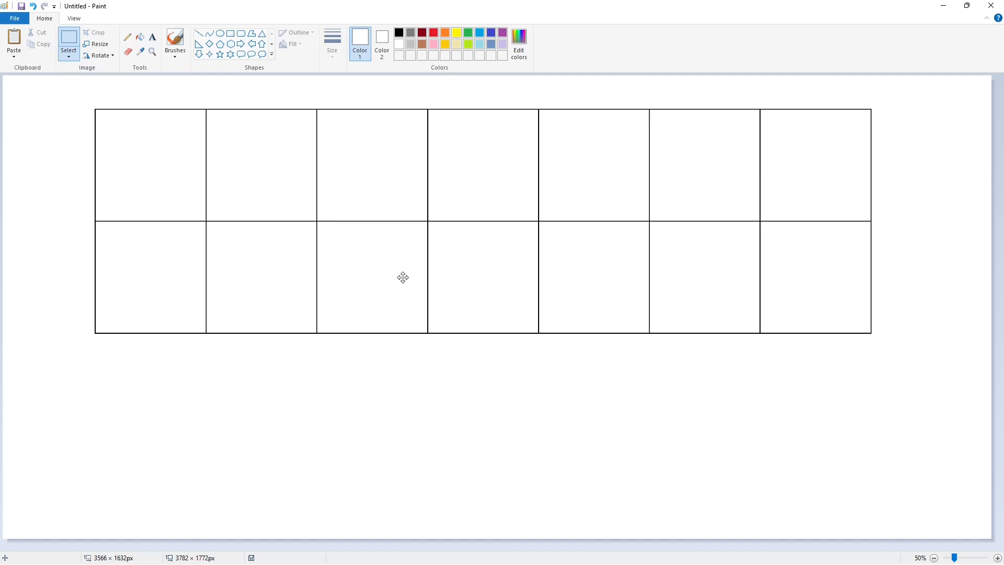
pyautogui.moveTo(44, 275); pyautogui.dragTo(21, 276)
pyautogui.moveTo(333, 287); pyautogui.dragTo(355, 282)
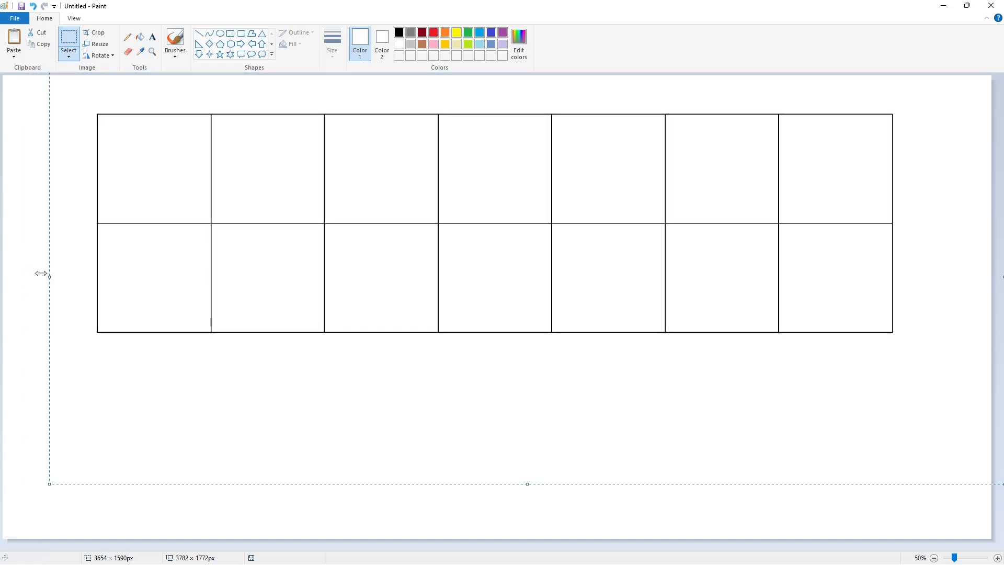
pyautogui.moveTo(42, 274); pyautogui.dragTo(64, 276)
pyautogui.moveTo(471, 339); pyautogui.dragTo(456, 330)
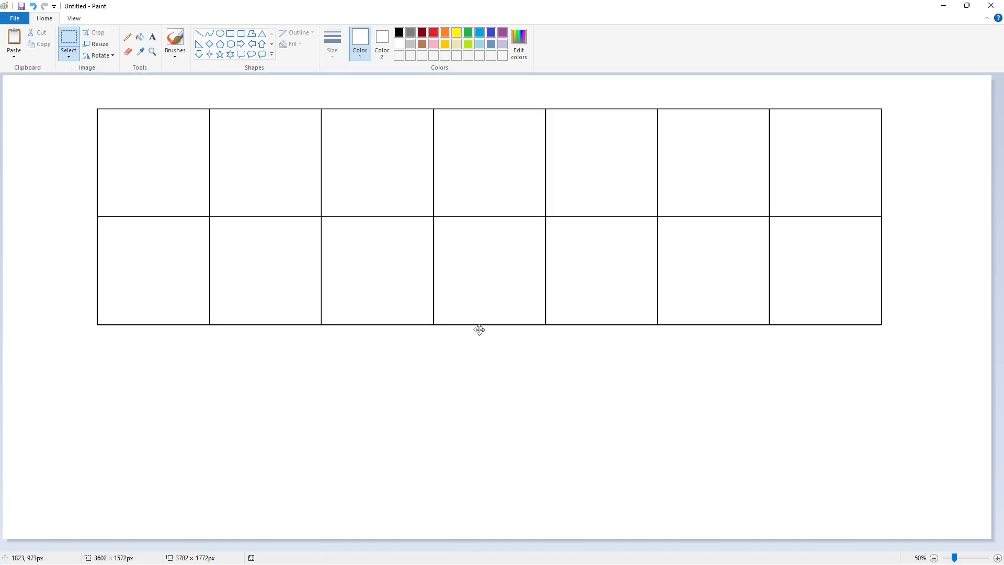
# - Create a wide text box below the grid with black text in the Peace Sans font
pyautogui.click(152, 37)
pyautogui.click(399, 32)
pyautogui.moveTo(41, 394); pyautogui.dragTo(993, 539)
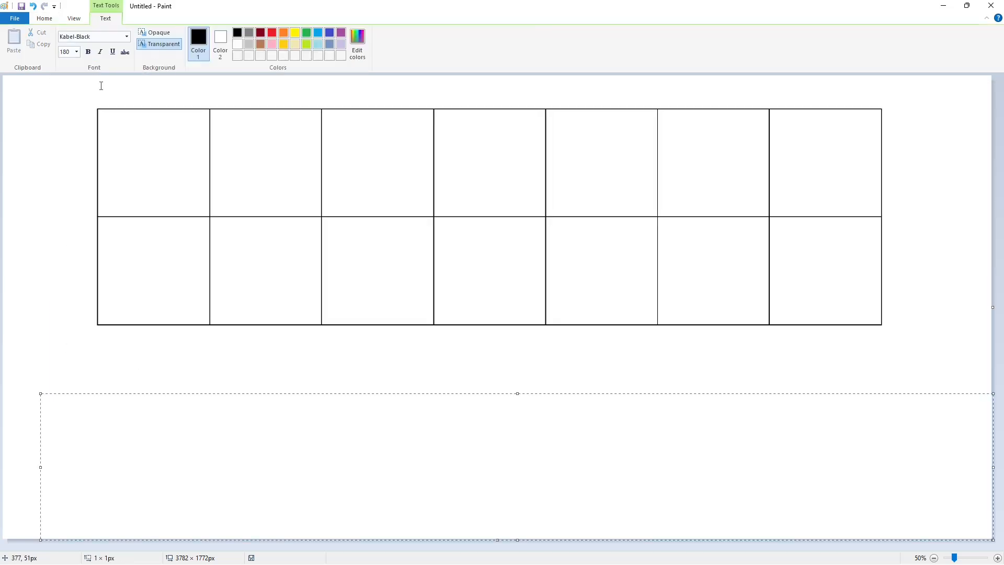
pyautogui.click(126, 36)
pyautogui.scroll(-15, 113, 314)
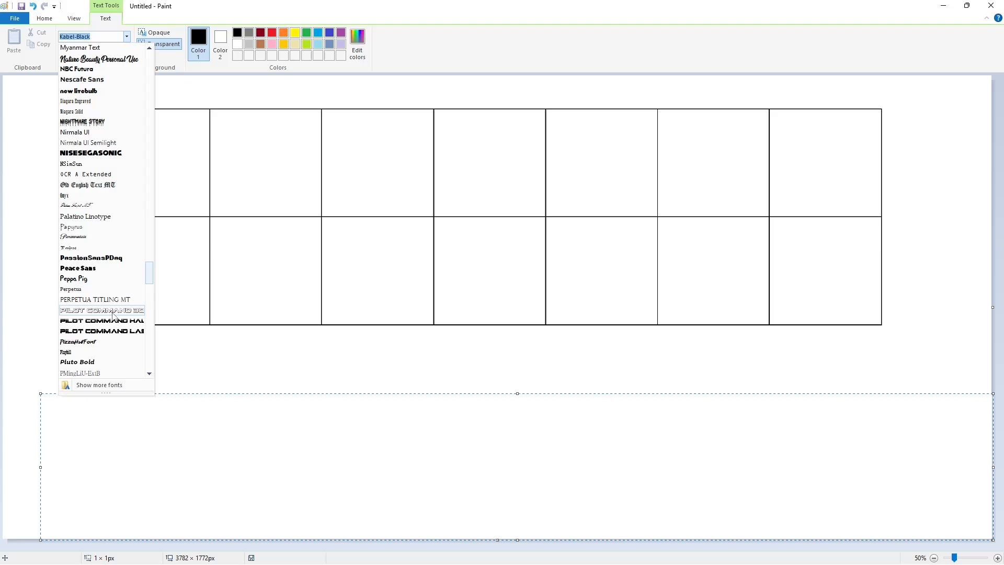
pyautogui.click(131, 268)
pyautogui.write('c')
pyautogui.press('BackSpace')
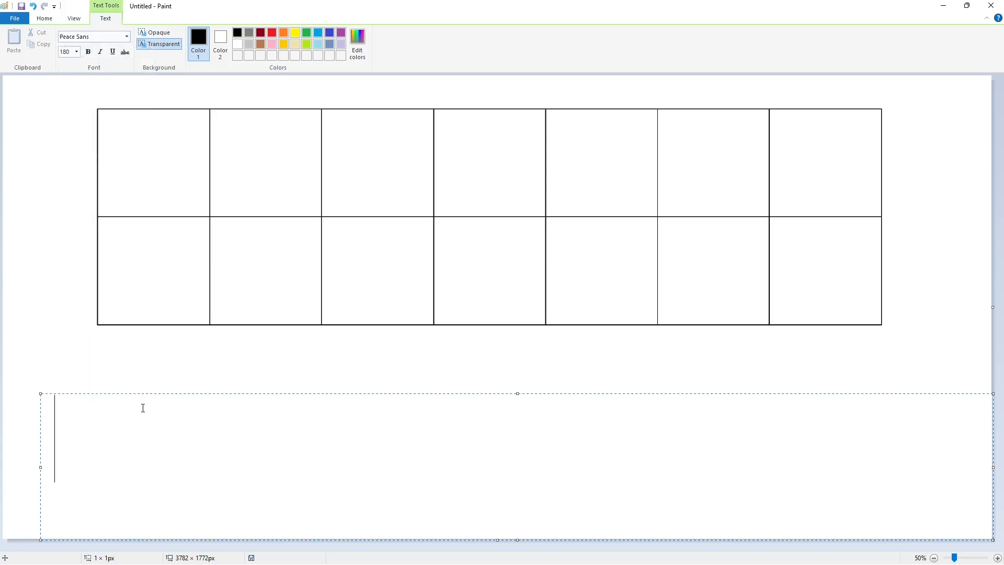
# - Enter the letter C in the text box and set its font size to 350
pyautogui.write('c')
pyautogui.moveTo(41, 394); pyautogui.dragTo(114, 123)
pyautogui.hotkey('ctrl', 'a')
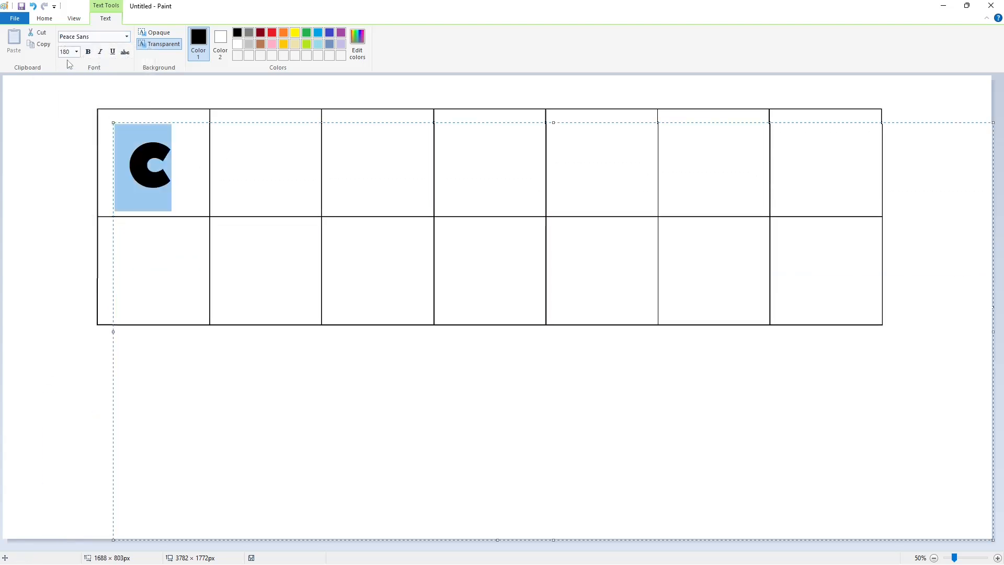
pyautogui.click(77, 52)
pyautogui.write('250')
pyautogui.press('Return')
pyautogui.click(77, 52)
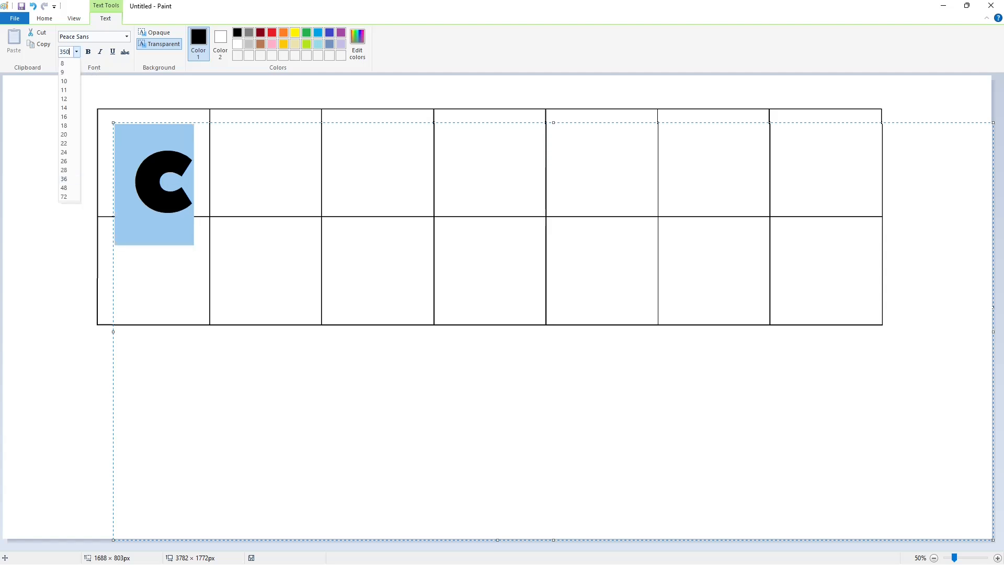
pyautogui.write('350')
pyautogui.press('Return')
# - Move the text box below the grid, complete the text as CARTONEWK, and place it near the canvas bottom
pyautogui.moveTo(113, 122); pyautogui.dragTo(24, 338)
pyautogui.write('ARTO')
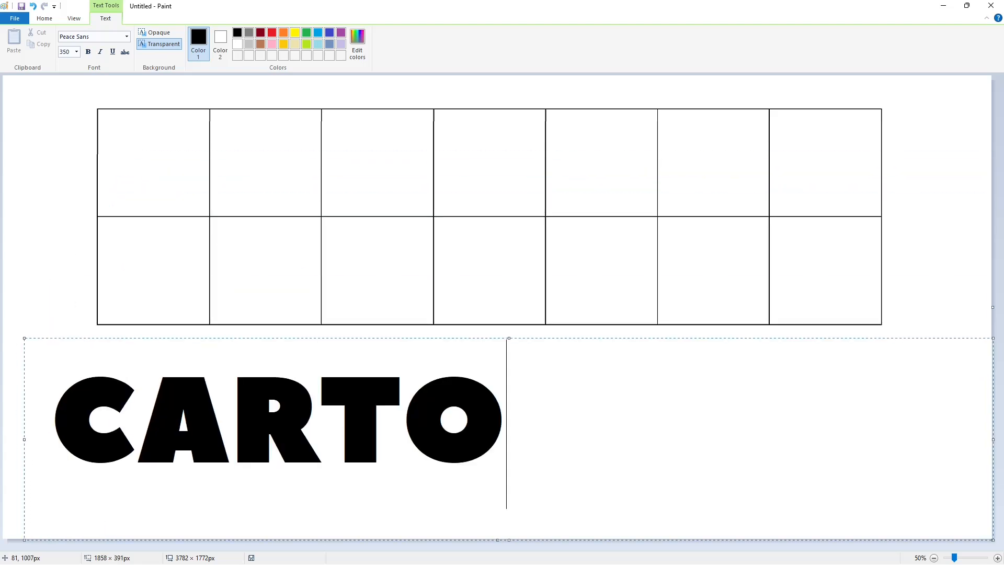
pyautogui.write('NEW')
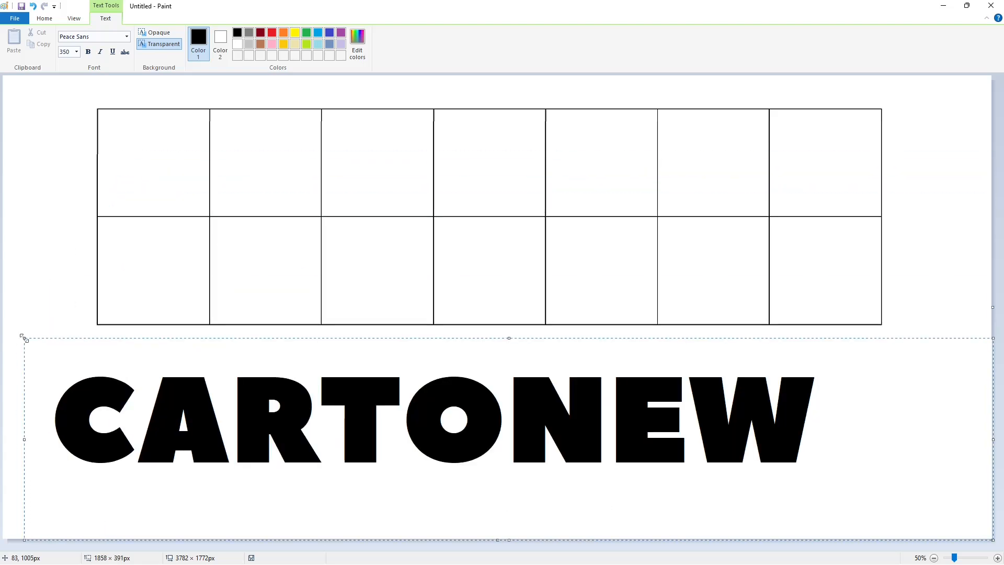
pyautogui.write('K')
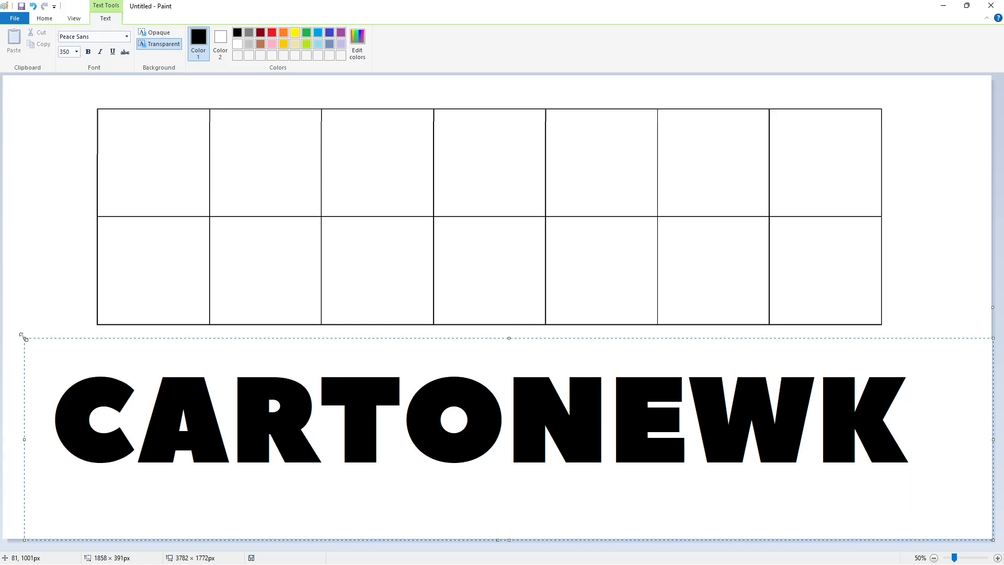
pyautogui.moveTo(24, 339); pyautogui.dragTo(13, 373)
pyautogui.click(56, 213)
# - Copy the C from the CARTONEWK text into the first cell of the grid's top row
pyautogui.click(139, 36)
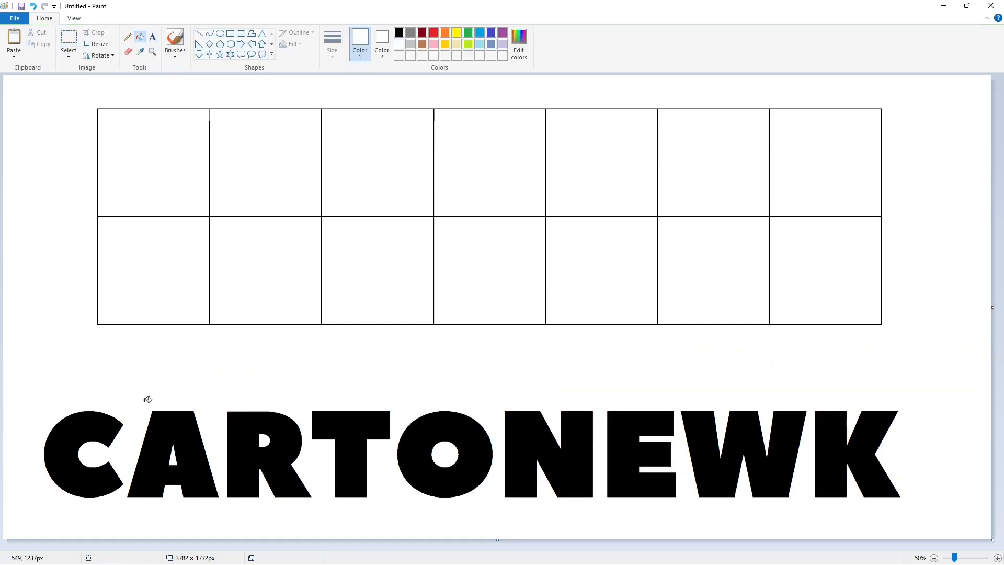
pyautogui.click(68, 39)
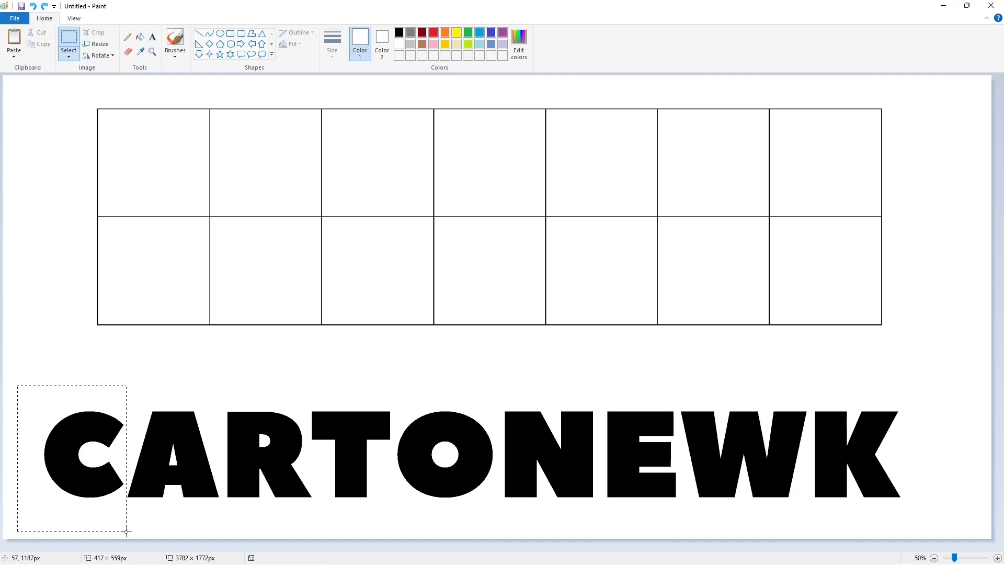
pyautogui.hotkey('ctrl', 'c')
pyautogui.hotkey('ctrl', 'v')
pyautogui.moveTo(55, 147); pyautogui.dragTo(135, 166)
pyautogui.click(126, 397)
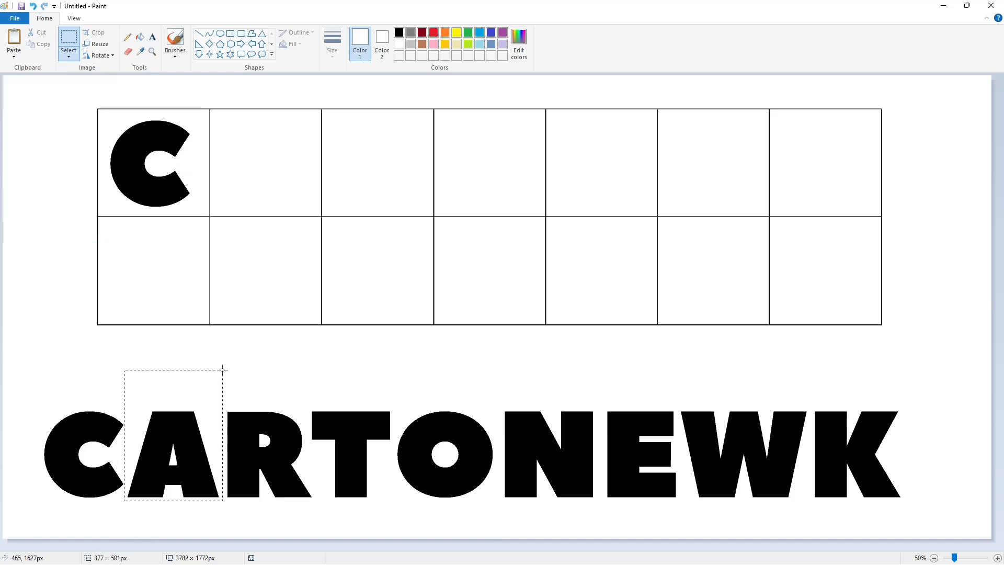
# - Copy the A from the CARTONEWK text into the second cell of the top row
pyautogui.moveTo(223, 369); pyautogui.dragTo(223, 369)
pyautogui.hotkey('ctrl', 'c')
pyautogui.hotkey('ctrl', 'v')
pyautogui.moveTo(67, 161); pyautogui.dragTo(258, 163)
pyautogui.click(168, 331)
# - Copy the R into the third cell of the top row and fill the stray black fragment beside it with white
pyautogui.moveTo(225, 404); pyautogui.dragTo(317, 541)
pyautogui.hotkey('ctrl', 'c')
pyautogui.hotkey('ctrl', 'v')
pyautogui.moveTo(32, 160); pyautogui.dragTo(362, 159)
pyautogui.click(140, 37)
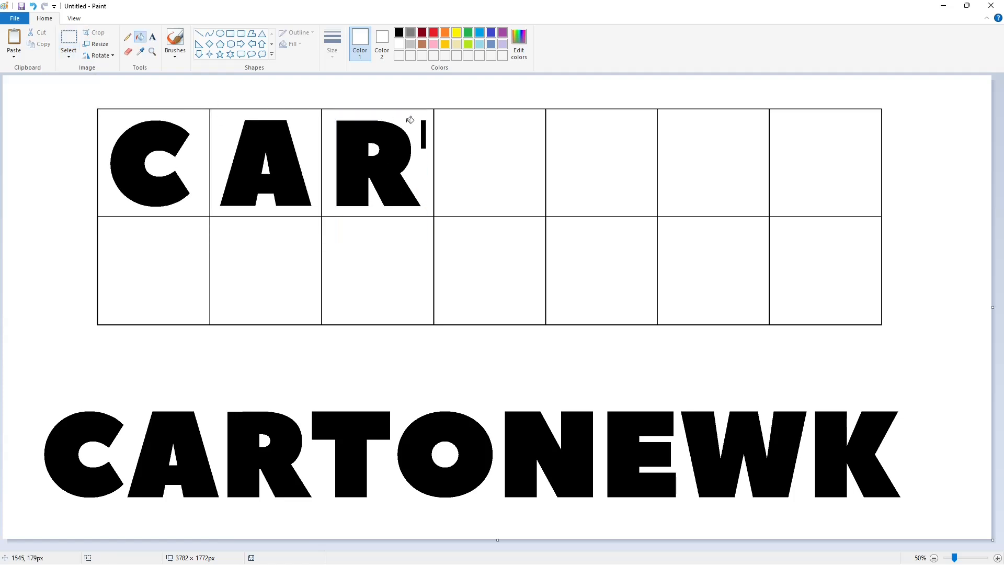
pyautogui.click(424, 129)
# - Copy the T from the CARTONEWK text into the fourth cell of the top row
pyautogui.click(62, 36)
pyautogui.moveTo(310, 404); pyautogui.dragTo(349, 469)
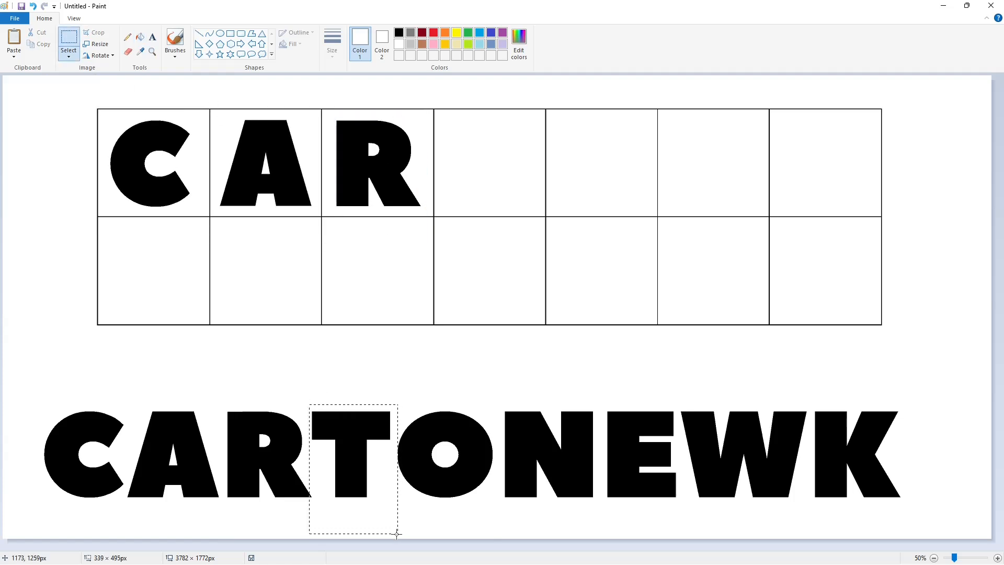
pyautogui.moveTo(394, 536); pyautogui.dragTo(395, 535)
pyautogui.hotkey('ctrl', 'c')
pyautogui.hotkey('ctrl', 'v')
pyautogui.moveTo(37, 136); pyautogui.dragTo(482, 173)
pyautogui.click(600, 192)
pyautogui.click(140, 37)
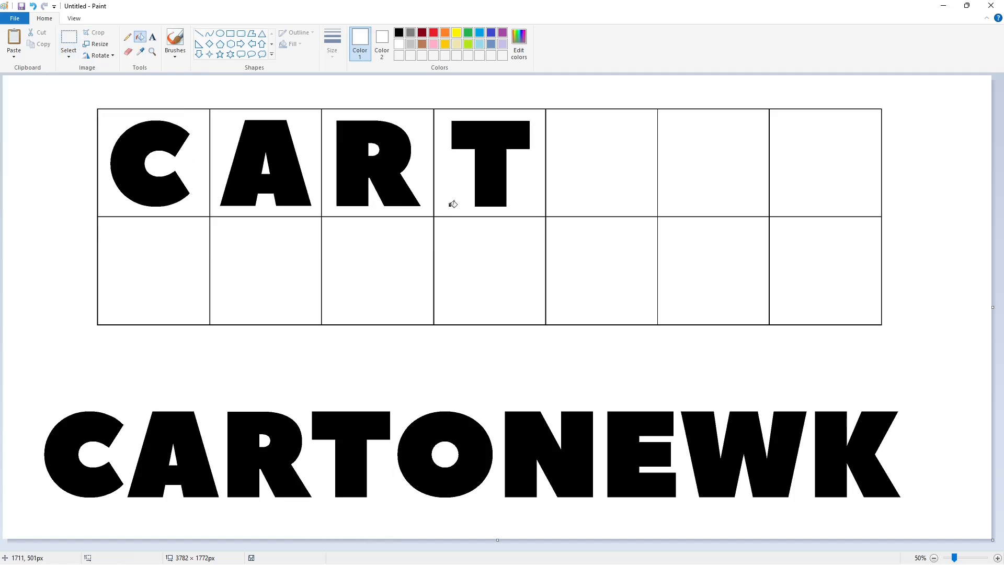
# - Copy the O from the CARTONEWK text into the fifth cell of the top row and nudge it into the centre
pyautogui.click(68, 38)
pyautogui.moveTo(394, 393); pyautogui.dragTo(412, 450)
pyautogui.moveTo(502, 522); pyautogui.dragTo(502, 522)
pyautogui.hotkey('ctrl', 'c')
pyautogui.hotkey('ctrl', 'v')
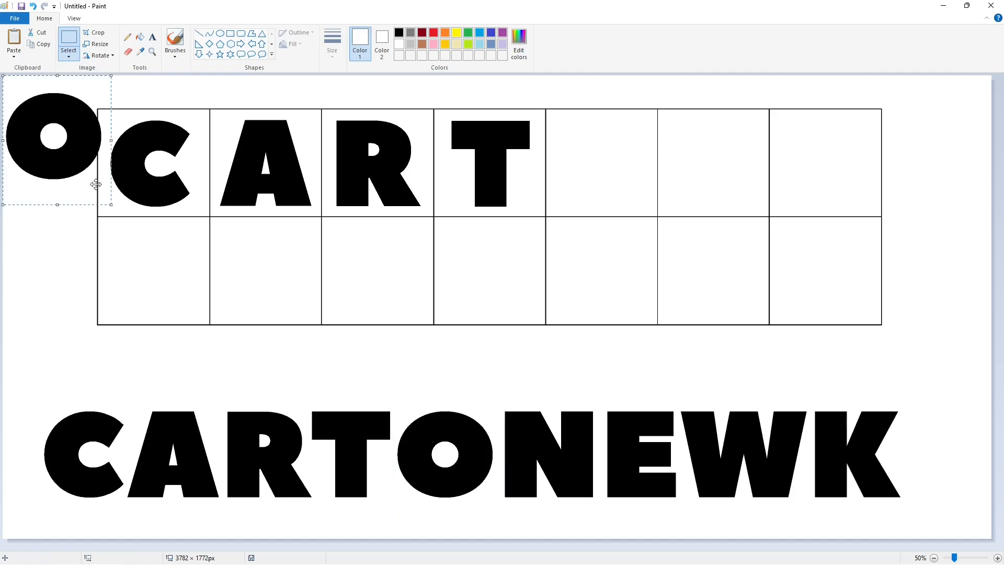
pyautogui.moveTo(54, 136); pyautogui.dragTo(602, 162)
pyautogui.press('Right')
pyautogui.press('Right')
pyautogui.press('Right')
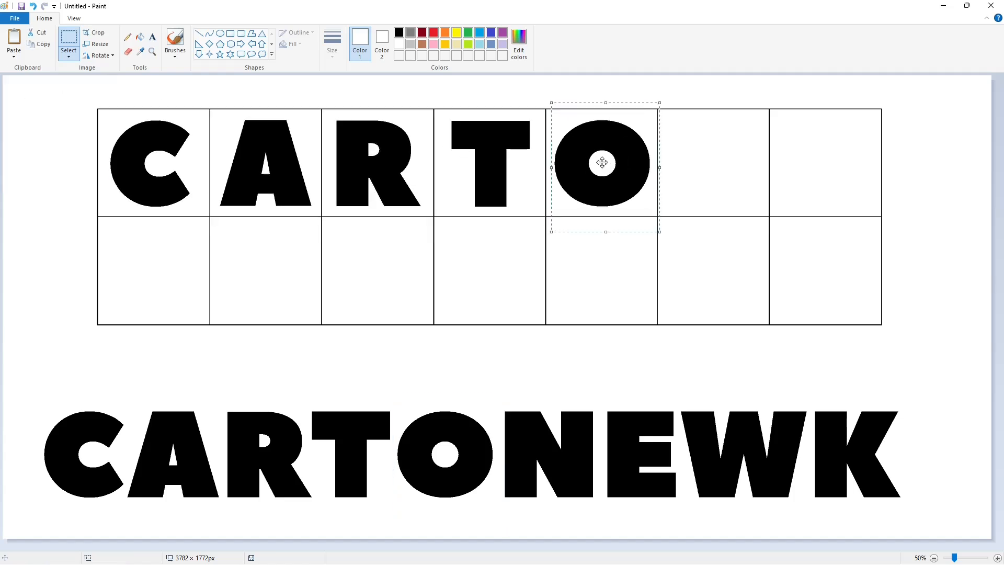
pyautogui.press('Up')
pyautogui.press('Up')
pyautogui.click(477, 267)
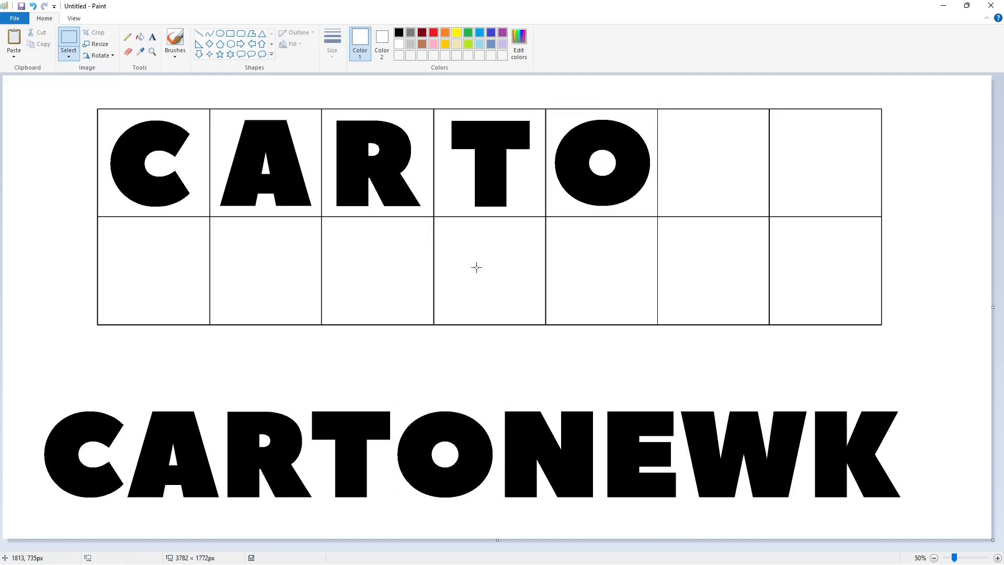
# - Paste another O into the sixth cell of the top row and copy the N into the seventh
pyautogui.hotkey('ctrl', 'v')
pyautogui.moveTo(48, 139); pyautogui.dragTo(712, 164)
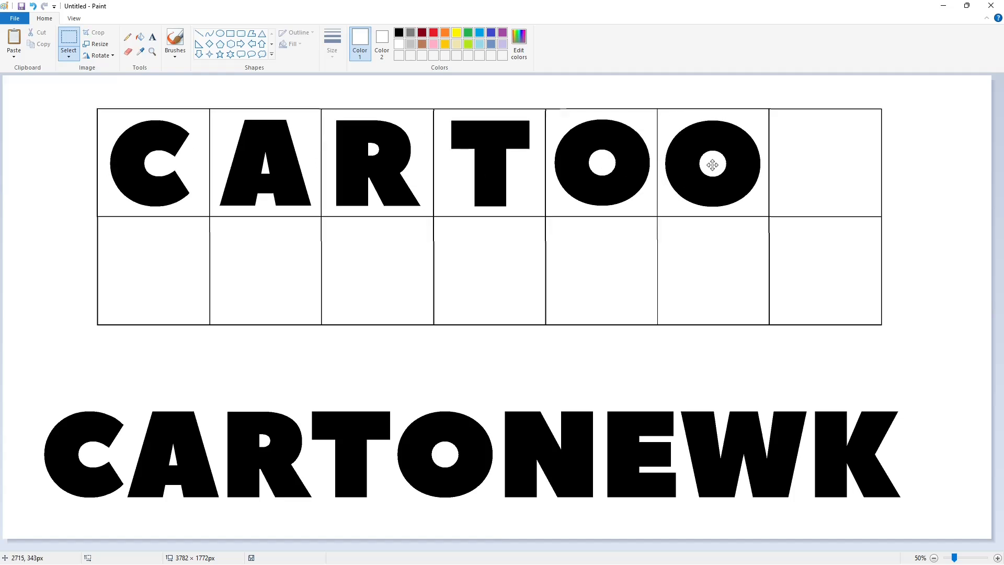
pyautogui.click(508, 404)
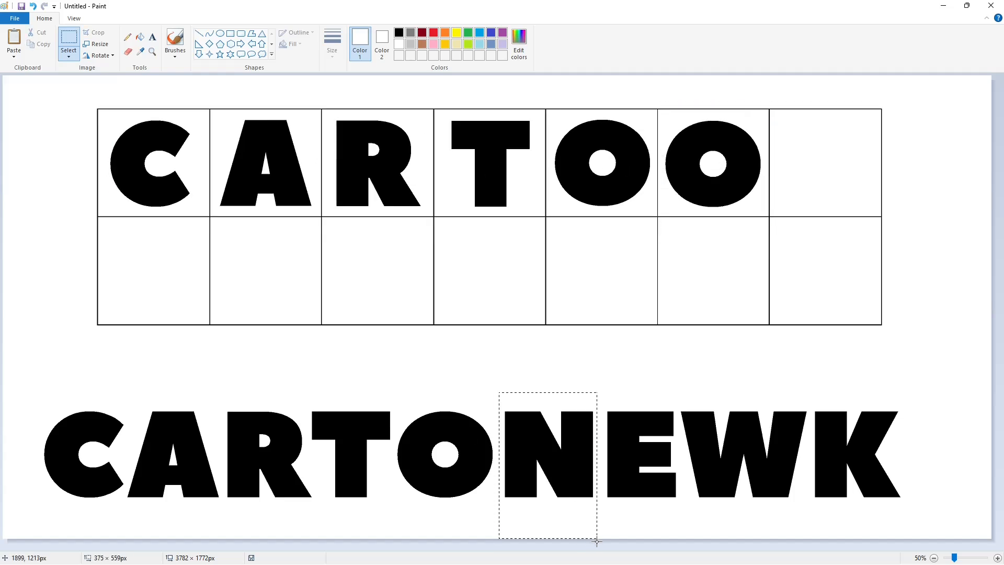
pyautogui.hotkey('ctrl', 'c')
pyautogui.hotkey('ctrl', 'v')
pyautogui.moveTo(48, 147); pyautogui.dragTo(821, 173)
pyautogui.click(274, 321)
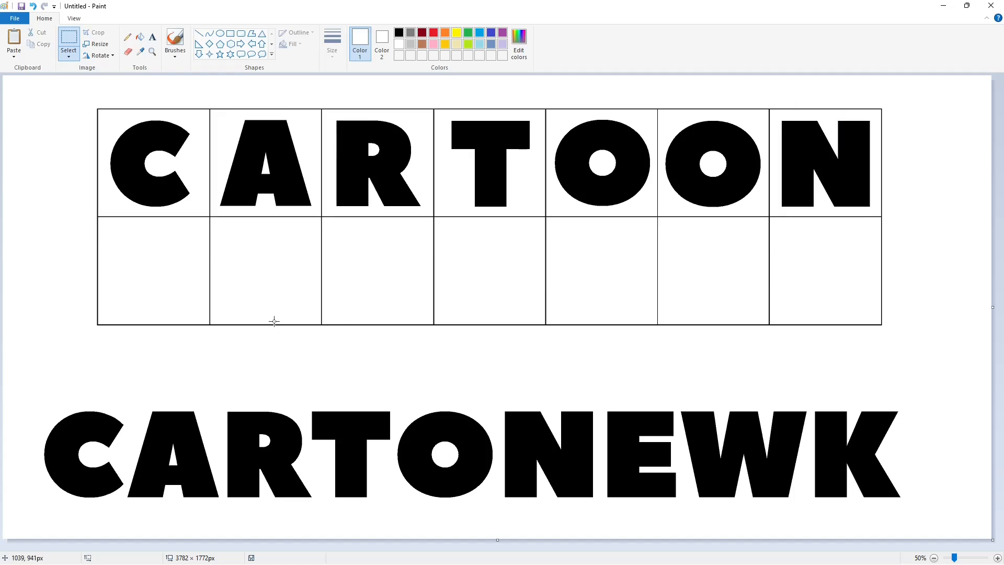
# - Paste the N into the first cell of the bottom row and copy the E into the second
pyautogui.hotkey('ctrl', 'v')
pyautogui.moveTo(31, 133); pyautogui.dragTo(130, 257)
pyautogui.click(562, 383)
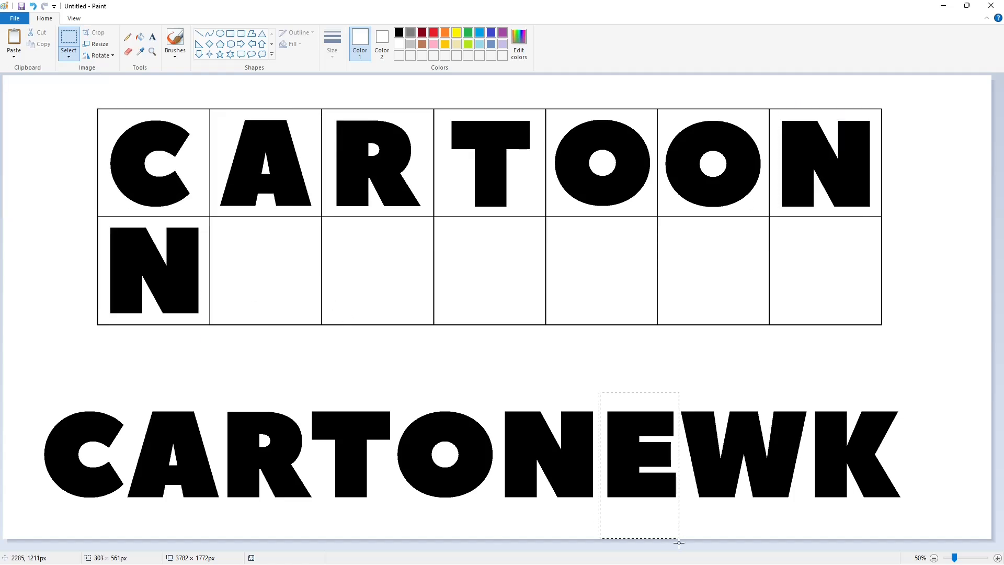
pyautogui.hotkey('ctrl', 'c')
pyautogui.hotkey('ctrl', 'v')
pyautogui.moveTo(36, 138); pyautogui.dragTo(258, 271)
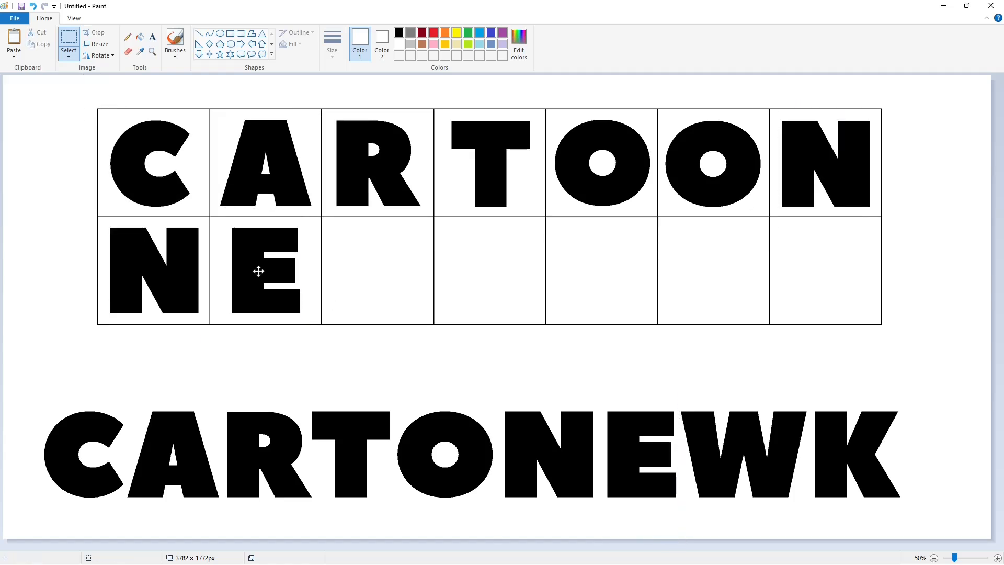
pyautogui.click(348, 351)
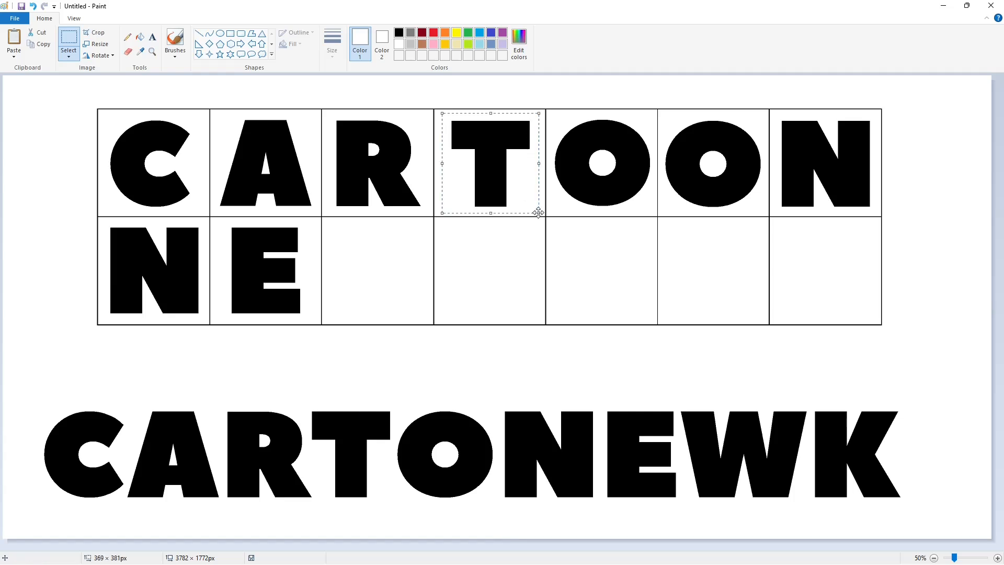
# - Copy the T from the top row into the third cell of the bottom row
pyautogui.hotkey('ctrl', 'c')
pyautogui.hotkey('ctrl', 'v')
pyautogui.moveTo(42, 115); pyautogui.dragTo(371, 264)
pyautogui.click(543, 340)
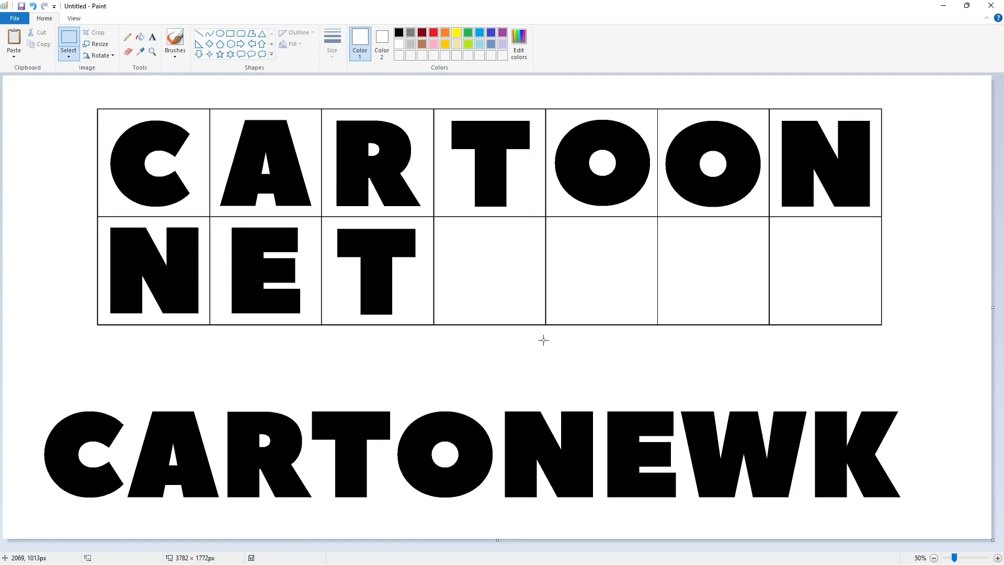
# - Copy the W into the fourth cell of the bottom row, narrowing and centring it to fit the cell
pyautogui.hotkey('ctrl', 'c')
pyautogui.hotkey('ctrl', 'v')
pyautogui.moveTo(83, 163); pyautogui.dragTo(489, 273)
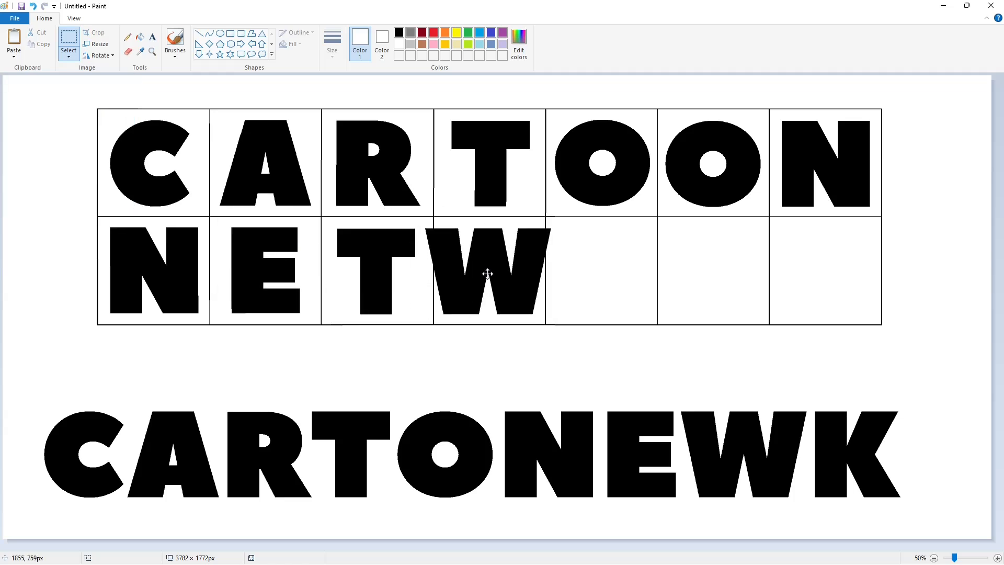
pyautogui.moveTo(554, 282); pyautogui.dragTo(532, 284)
pyautogui.moveTo(478, 271); pyautogui.dragTo(493, 273)
# - Copy the O from the spare letters below the grid into the fifth cell of the bottom row
pyautogui.moveTo(399, 387); pyautogui.dragTo(478, 509)
pyautogui.moveTo(399, 387); pyautogui.dragTo(387, 377)
pyautogui.click(333, 349)
pyautogui.hotkey('ctrl', 'z')
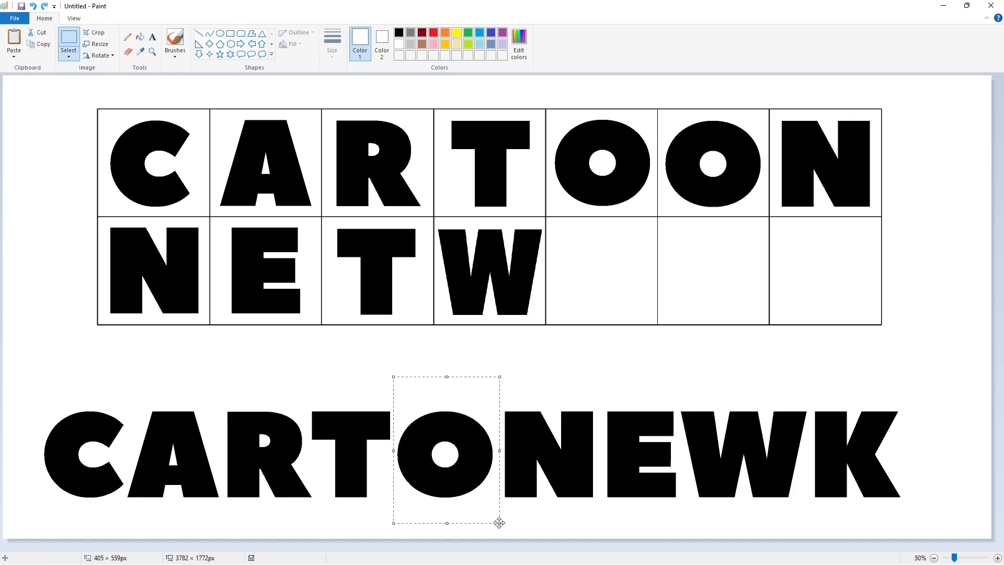
pyautogui.hotkey('ctrl', 'c')
pyautogui.hotkey('ctrl', 'v')
pyautogui.moveTo(50, 153); pyautogui.dragTo(601, 272)
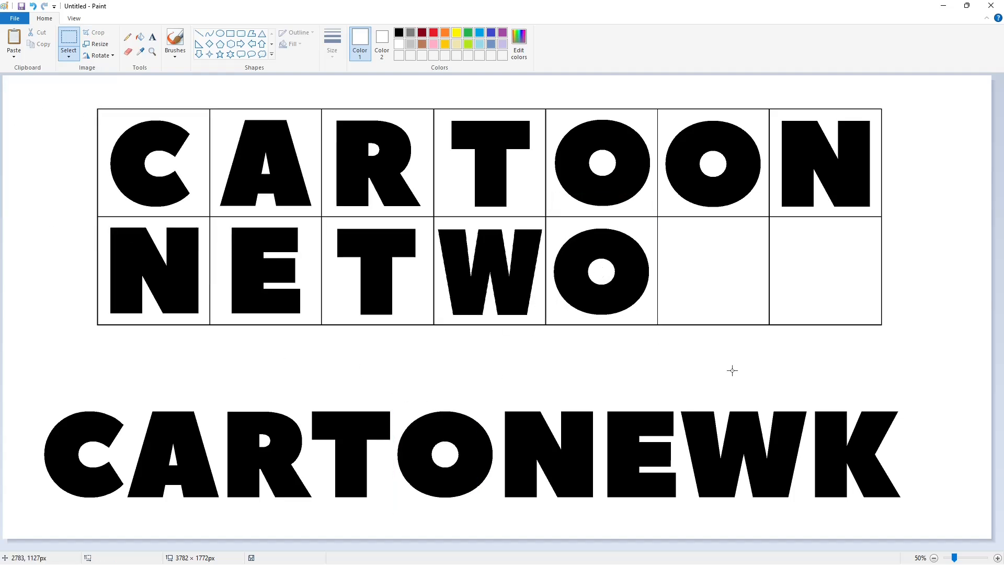
# - Copy the R from the top row into the sixth cell of the bottom row
pyautogui.moveTo(329, 113); pyautogui.dragTo(425, 211)
pyautogui.hotkey('ctrl', 'c')
pyautogui.hotkey('ctrl', 'v')
pyautogui.moveTo(45, 127); pyautogui.dragTo(701, 265)
pyautogui.click(808, 421)
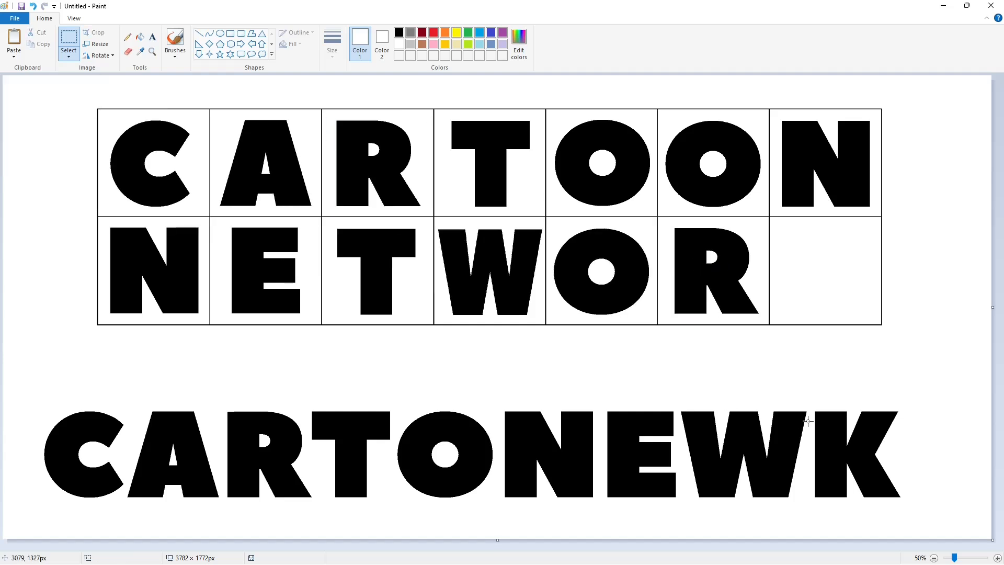
# - Copy the K from the spare letters into the seventh cell of the bottom row
pyautogui.moveTo(930, 522); pyautogui.dragTo(929, 520)
pyautogui.hotkey('ctrl', 'c')
pyautogui.hotkey('ctrl', 'v')
pyautogui.moveTo(35, 136); pyautogui.dragTo(814, 269)
pyautogui.click(512, 274)
# - Erase the row of spare letters below the grid by filling each letter with white
pyautogui.click(139, 37)
pyautogui.click(57, 455)
pyautogui.click(152, 471)
pyautogui.click(245, 450)
pyautogui.click(361, 471)
pyautogui.click(413, 455)
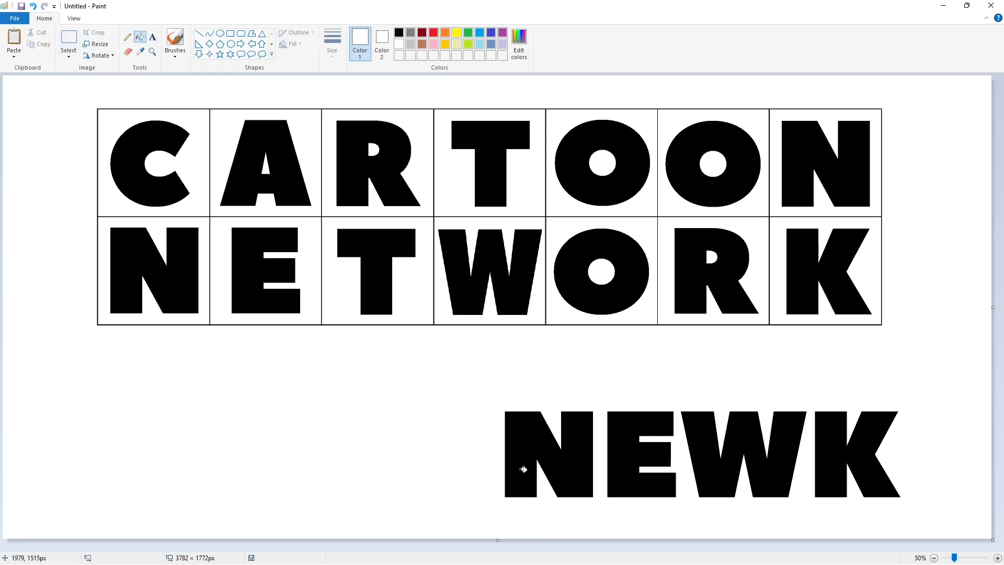
pyautogui.click(523, 461)
pyautogui.click(831, 468)
pyautogui.click(68, 39)
pyautogui.moveTo(64, 87); pyautogui.dragTo(920, 434)
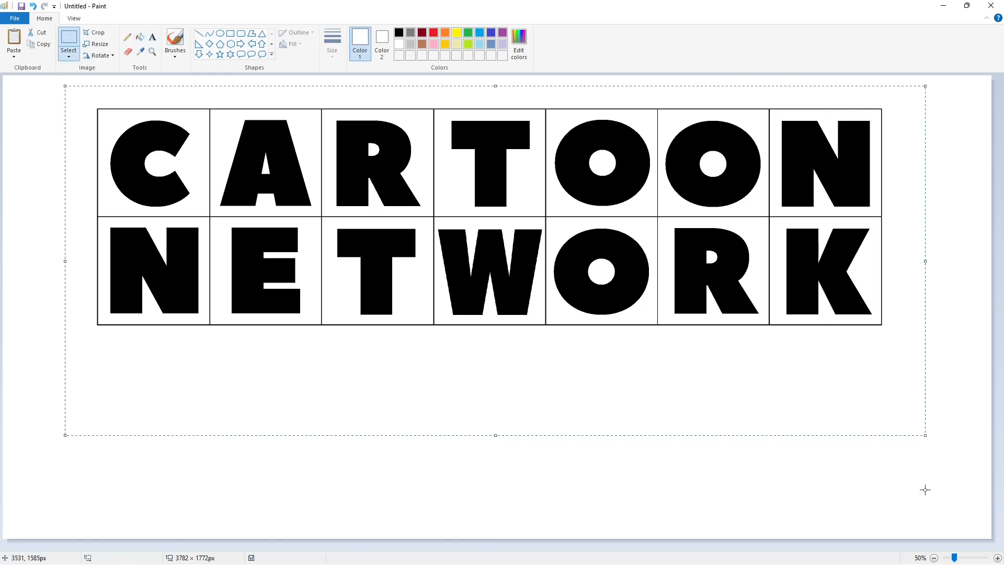
pyautogui.click(922, 488)
pyautogui.click(140, 37)
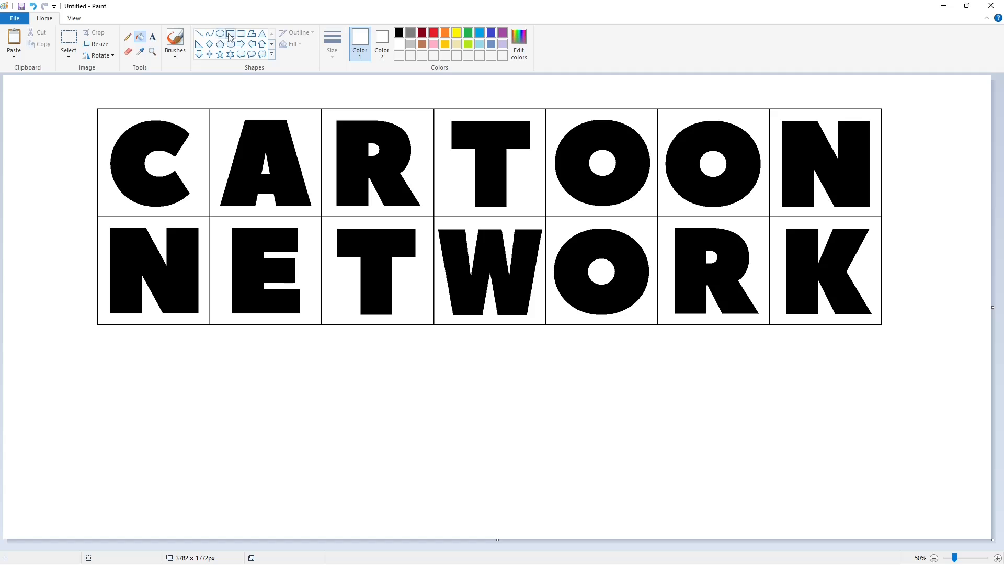
# - Move the whole letter grid straight down to the middle of the canvas
pyautogui.click(69, 39)
pyautogui.moveTo(67, 86); pyautogui.dragTo(950, 430)
pyautogui.moveTo(494, 217)
pyautogui.mouseDown()
pyautogui.moveTo(433, 206)
pyautogui.moveTo(494, 295)
pyautogui.mouseUp()
pyautogui.click(345, 87)
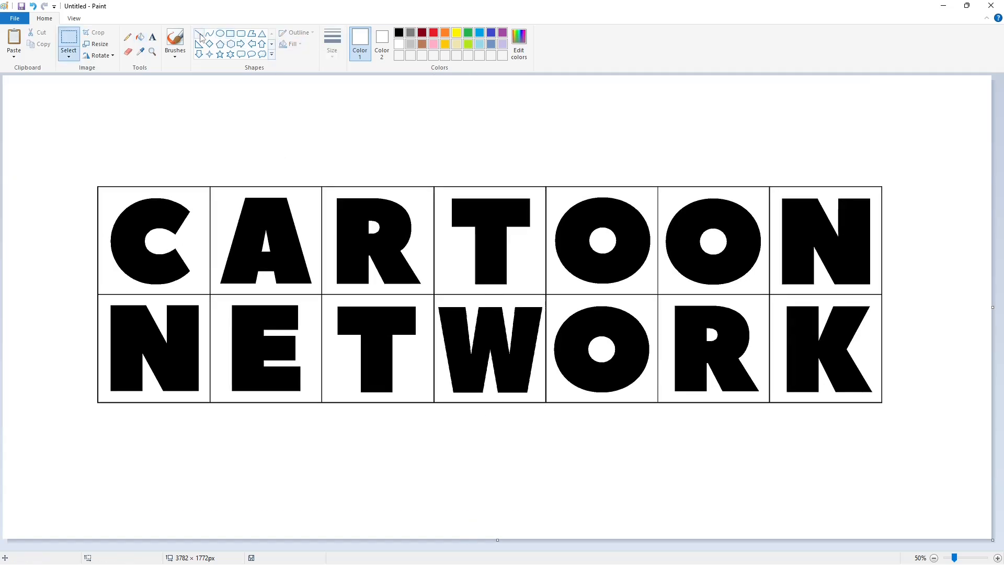
# - Draw a dark red rectangle about 3055 × 891 px around the grid and fill the band between them with dark red
pyautogui.click(422, 32)
pyautogui.click(230, 33)
pyautogui.moveTo(90, 179); pyautogui.dragTo(906, 433)
pyautogui.click(293, 44)
pyautogui.click(301, 64)
pyautogui.click(500, 465)
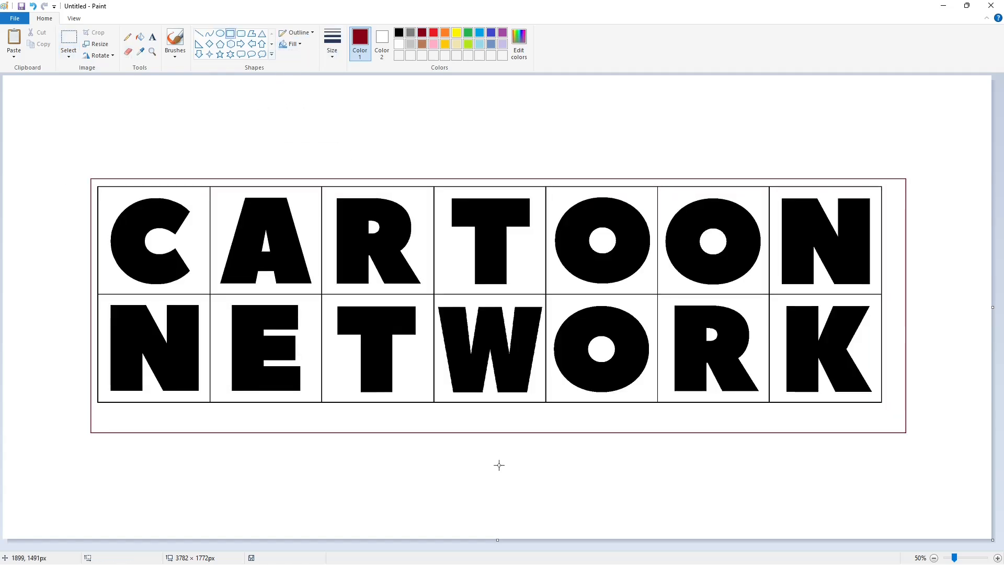
pyautogui.hotkey('ctrl', 'z')
pyautogui.moveTo(90, 178); pyautogui.dragTo(889, 411)
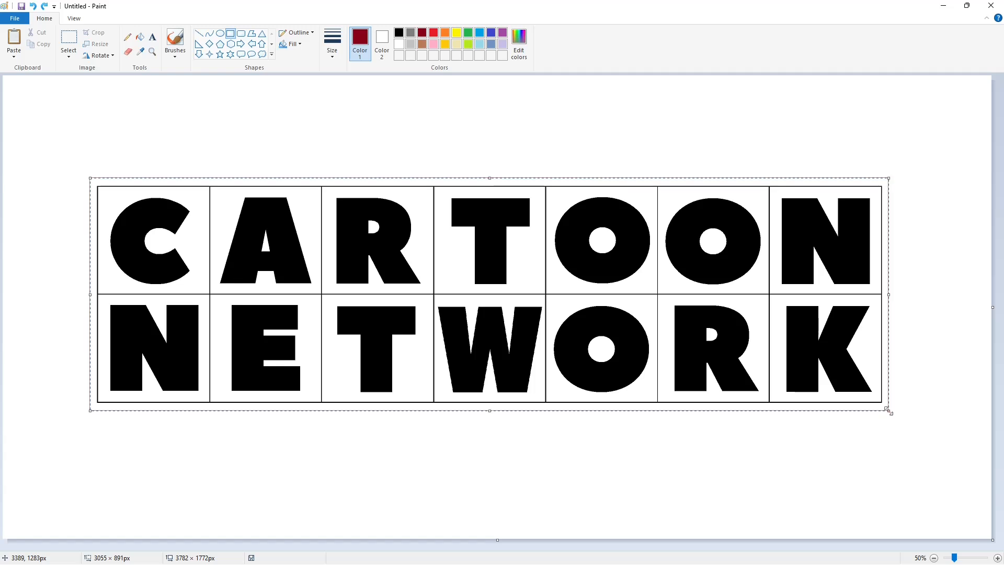
pyautogui.click(852, 468)
pyautogui.click(140, 37)
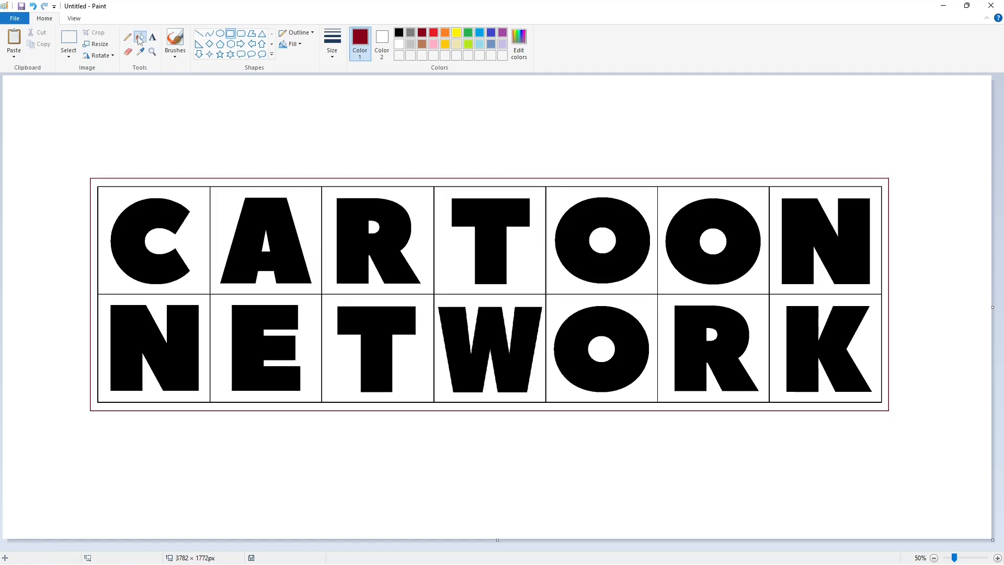
pyautogui.click(250, 182)
# - Fill the C, R, first O and N of the top row and the E, W and R of the bottom row with purple
pyautogui.click(502, 33)
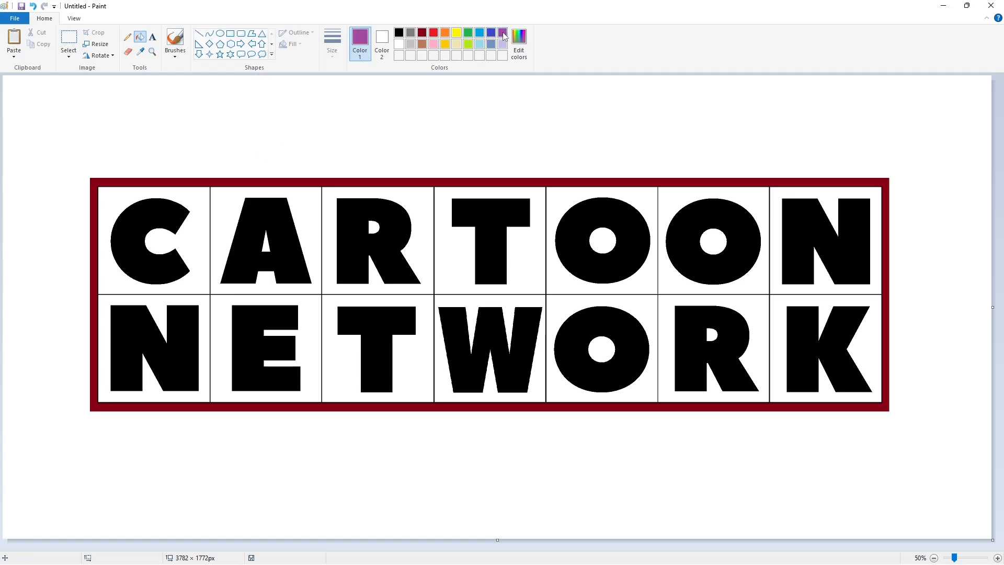
pyautogui.click(168, 213)
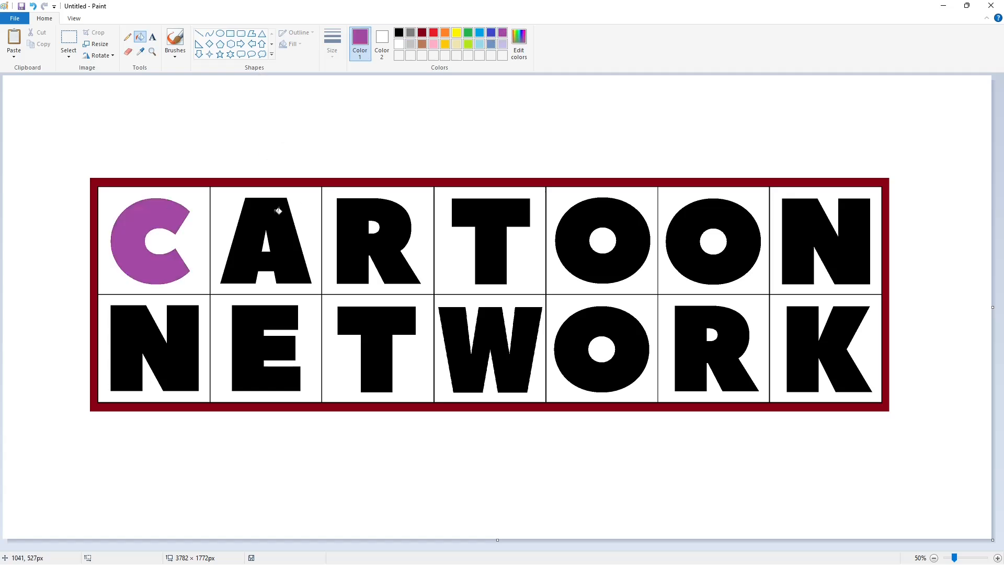
pyautogui.click(350, 215)
pyautogui.click(576, 229)
pyautogui.click(799, 240)
pyautogui.click(737, 332)
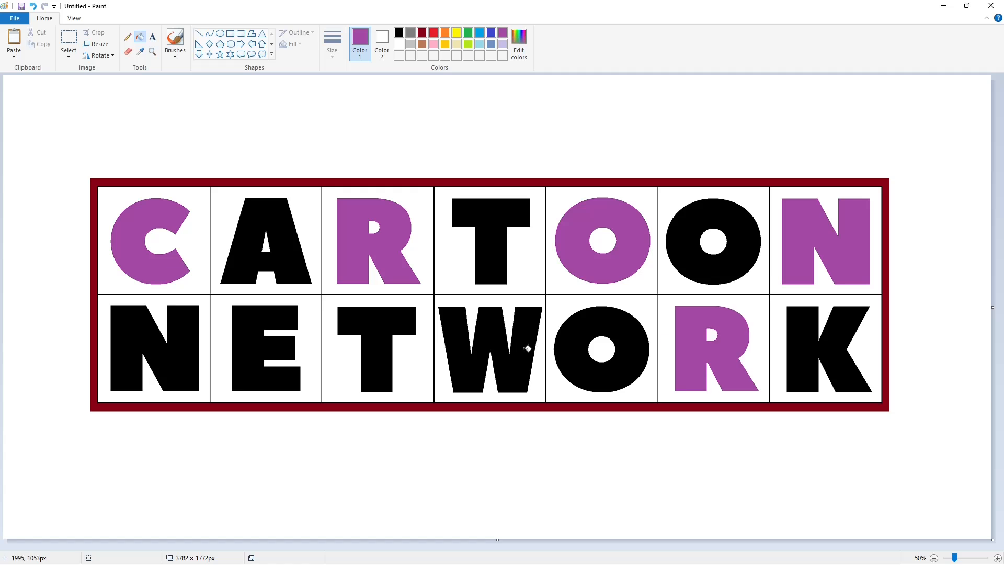
pyautogui.click(528, 348)
pyautogui.click(243, 314)
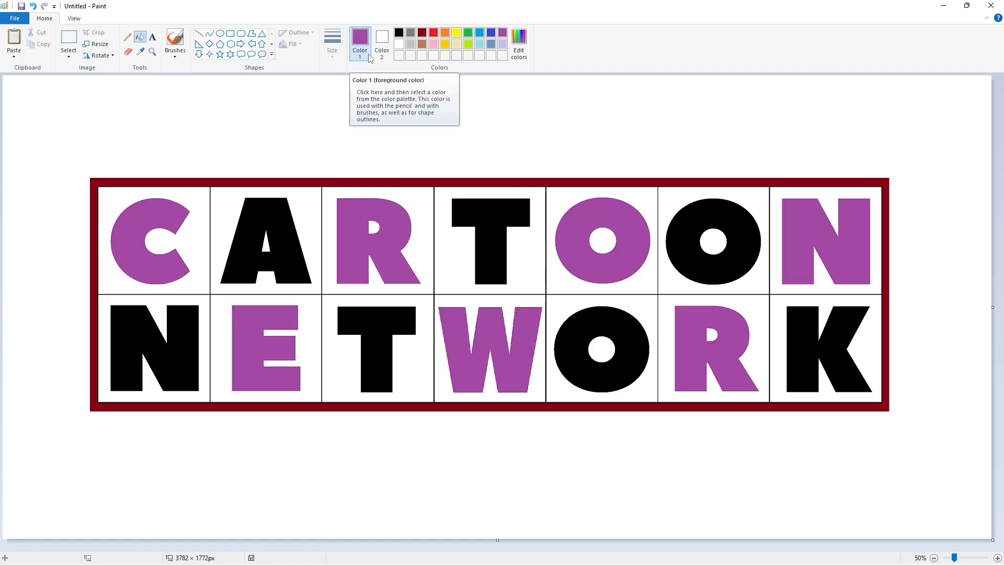
# - Fill the cell backgrounds behind all purple letters with black, including the holes in the top row's R and O
pyautogui.click(399, 32)
pyautogui.click(207, 197)
pyautogui.click(403, 206)
pyautogui.click(373, 226)
pyautogui.click(602, 240)
pyautogui.click(642, 201)
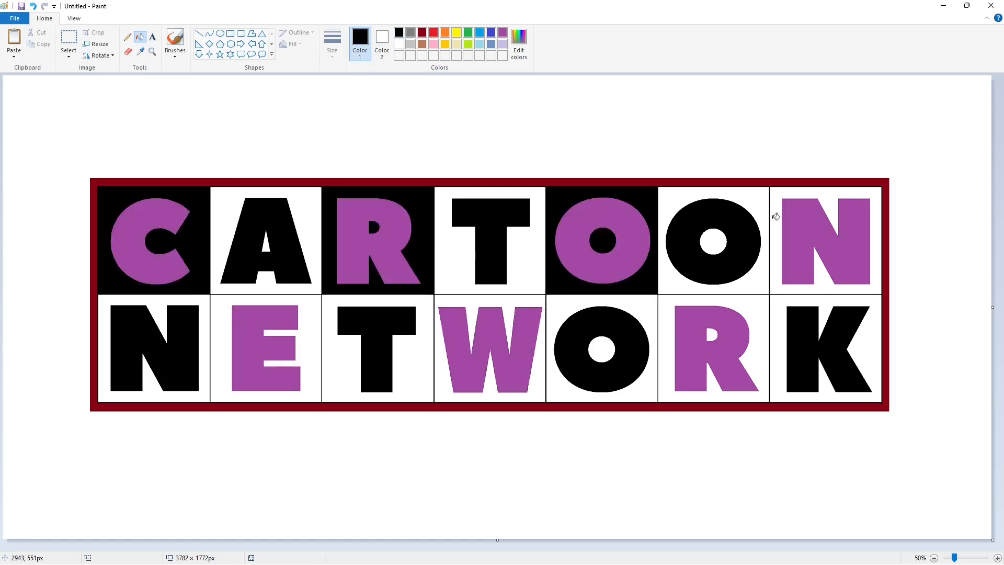
pyautogui.click(776, 217)
pyautogui.click(667, 314)
pyautogui.click(542, 316)
pyautogui.click(320, 294)
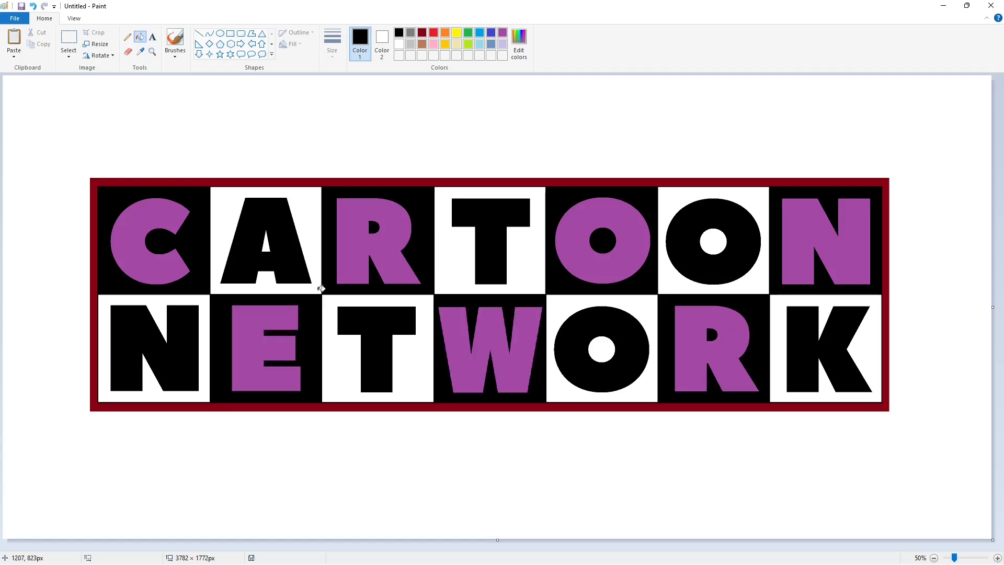
# - Recolour the connected black backgrounds behind the purple letters to red, keeping the outer frame dark red
pyautogui.click(434, 35)
pyautogui.click(409, 181)
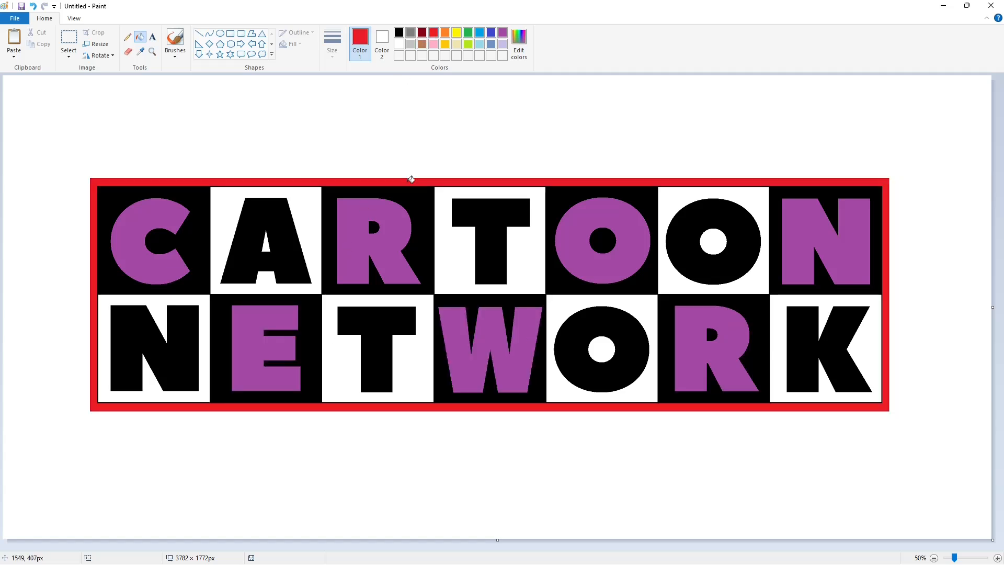
pyautogui.hotkey('ctrl', 'z')
pyautogui.click(206, 198)
# - Mix a custom blue with red 11, green 84 and blue 221, and fill the outer frame with it
pyautogui.click(480, 32)
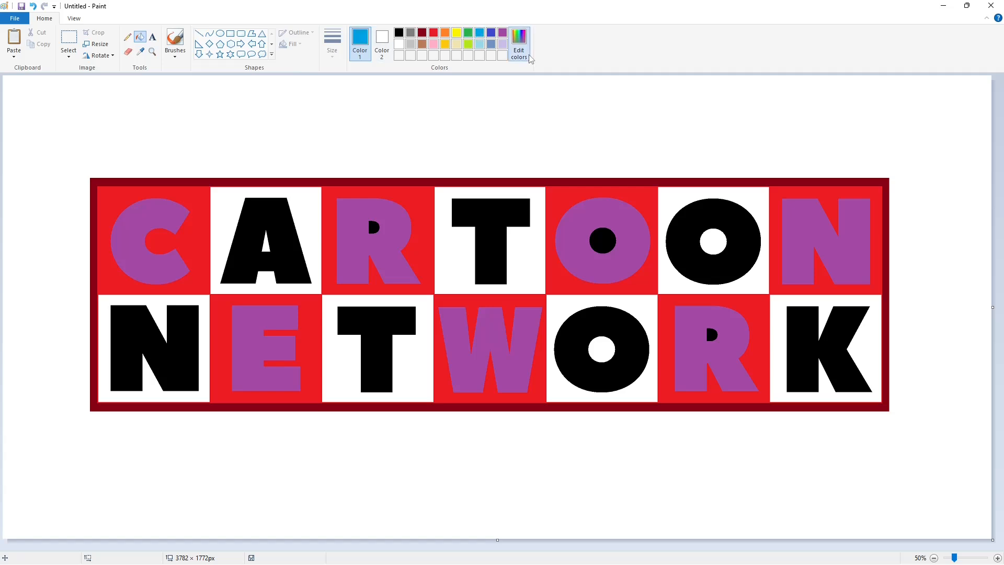
pyautogui.click(519, 42)
pyautogui.click(560, 220)
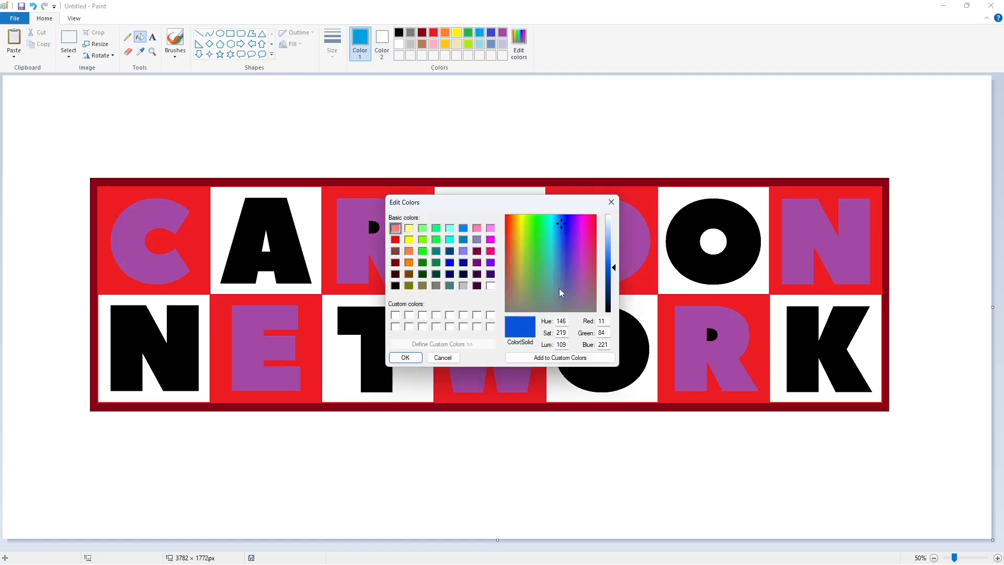
pyautogui.click(405, 357)
pyautogui.click(494, 181)
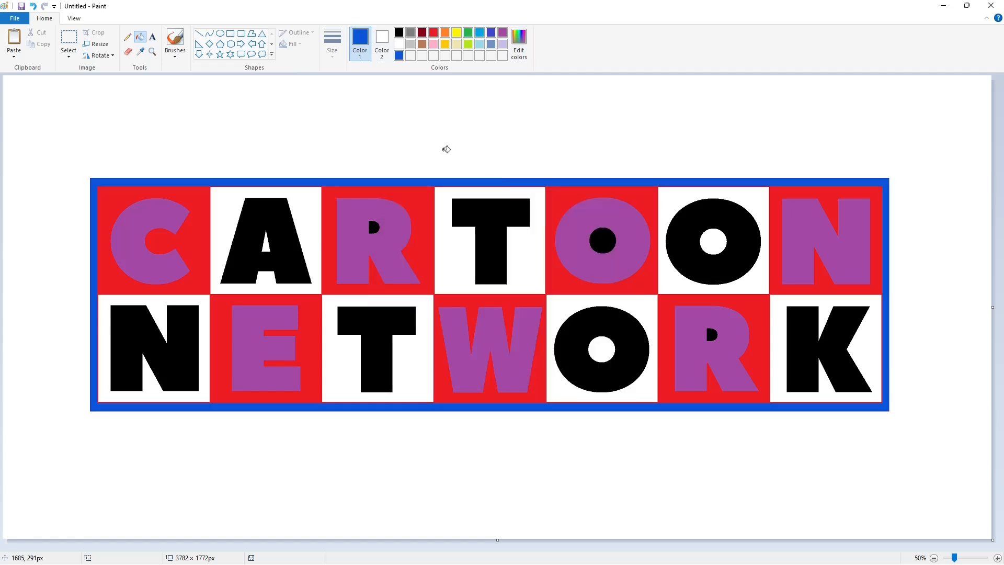
# - In the top row, fill the C, R, first O and N and the backgrounds behind A, T and the second O with yellow
pyautogui.click(456, 33)
pyautogui.click(170, 214)
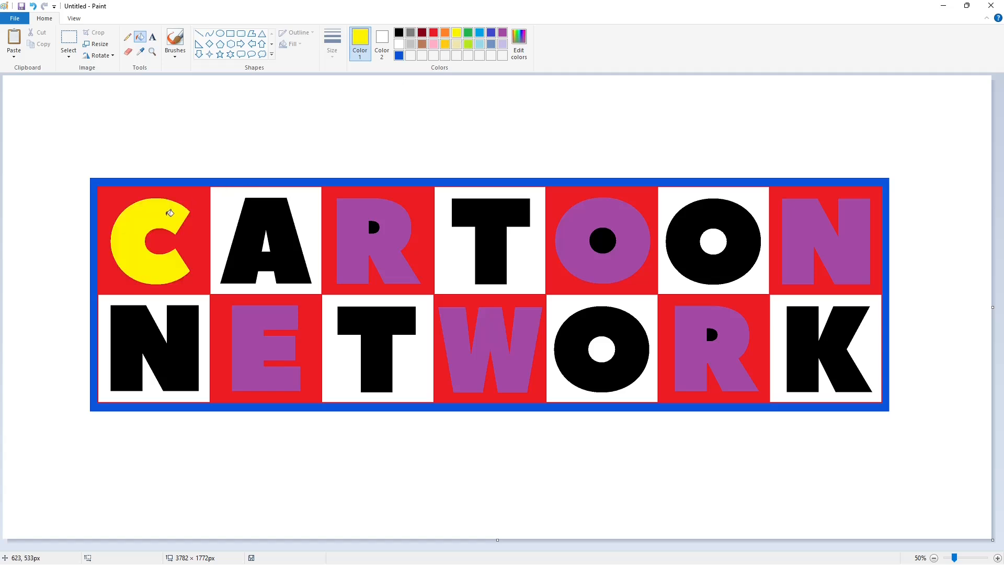
pyautogui.click(248, 237)
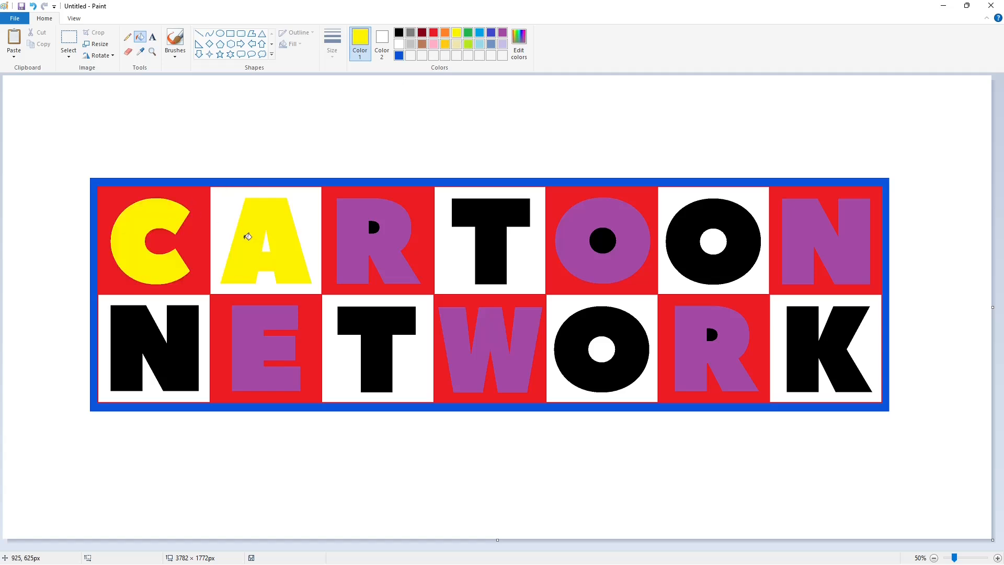
pyautogui.hotkey('ctrl', 'z')
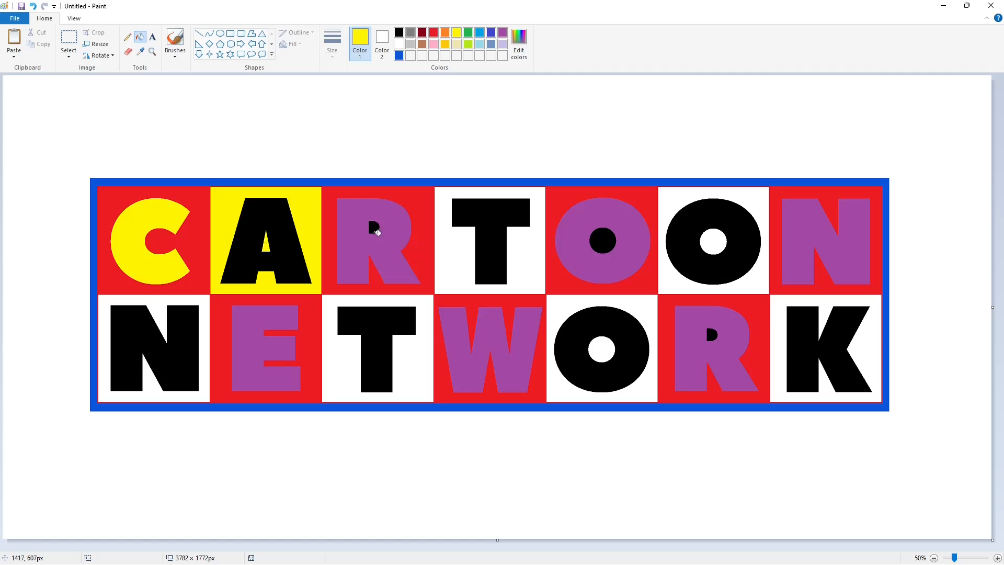
pyautogui.click(377, 233)
pyautogui.click(459, 249)
pyautogui.click(575, 245)
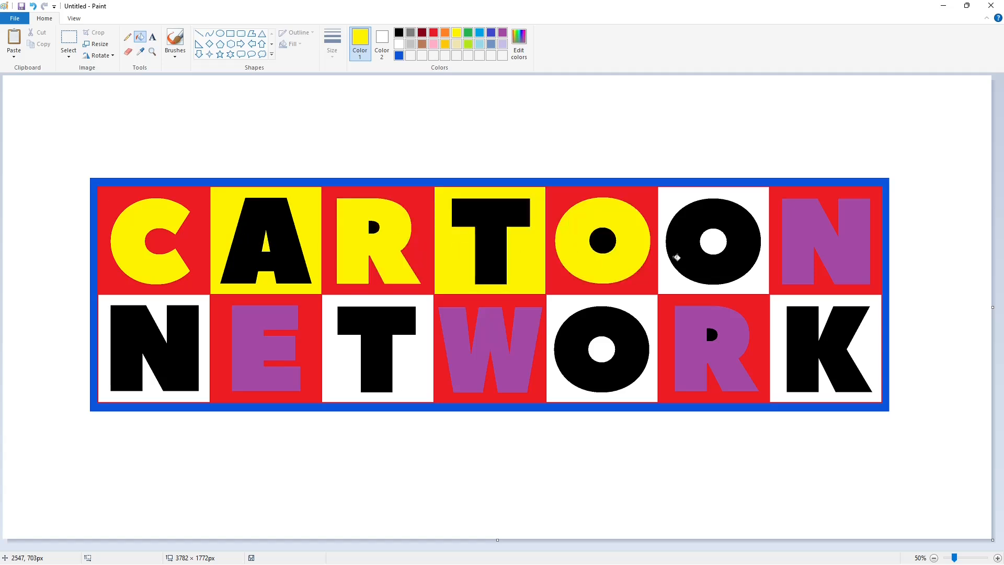
pyautogui.click(713, 241)
pyautogui.click(687, 282)
pyautogui.click(808, 240)
# - In the bottom row, fill the E, W and R and the backgrounds behind N, T, O and K with yellow
pyautogui.click(782, 340)
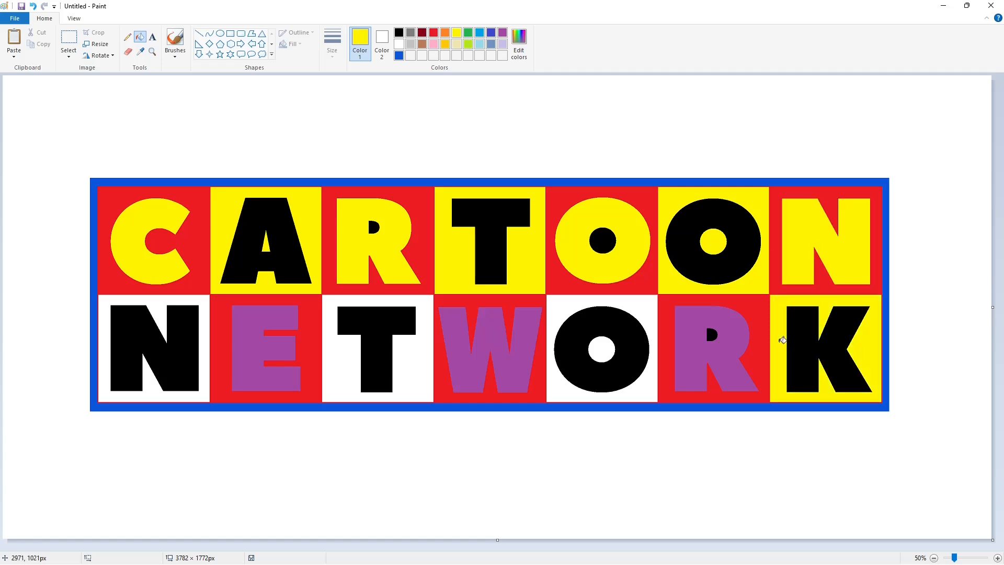
pyautogui.click(733, 330)
pyautogui.click(601, 348)
pyautogui.click(641, 307)
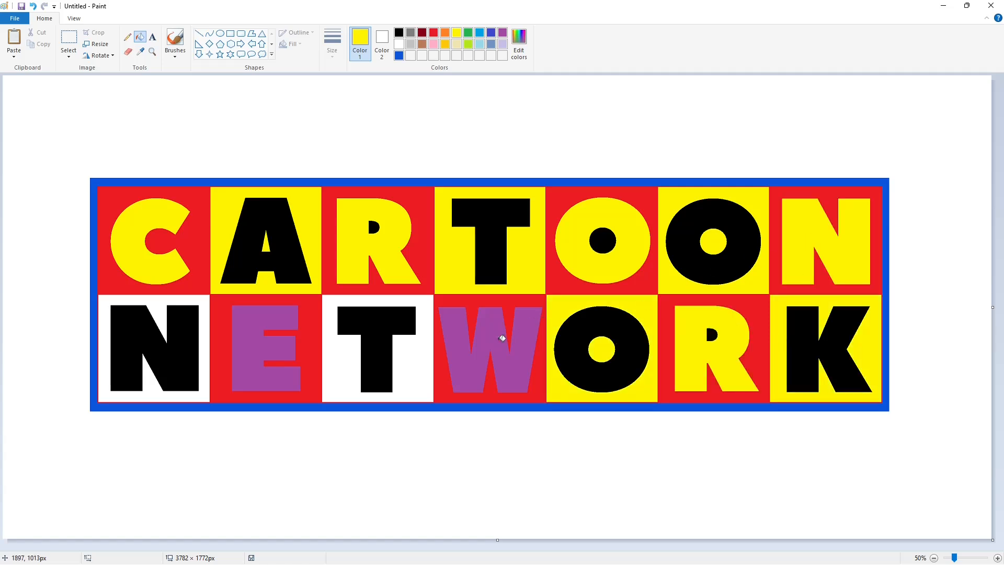
pyautogui.click(502, 339)
pyautogui.click(413, 358)
pyautogui.click(250, 322)
pyautogui.click(207, 326)
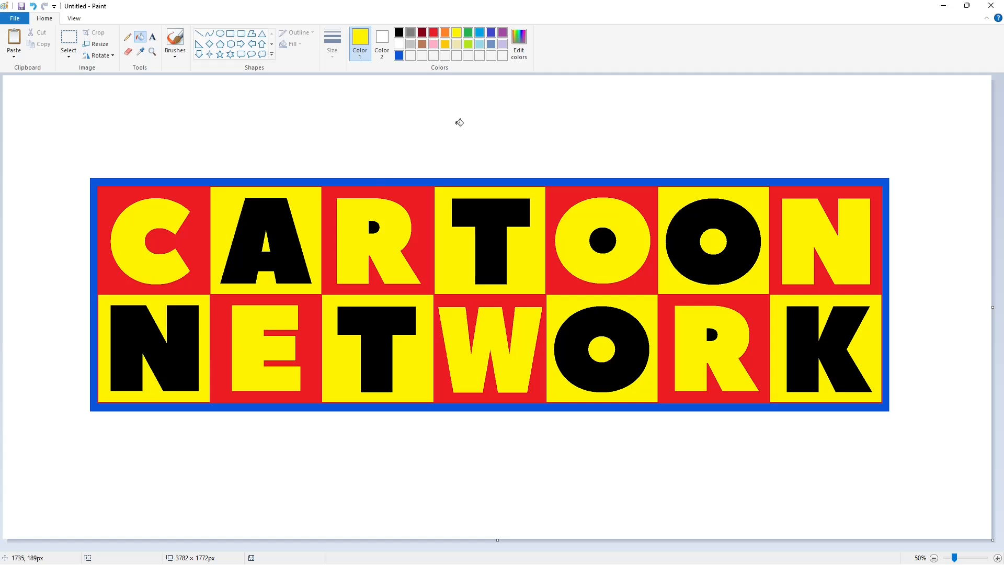
# - Fill the black holes of both R letters and the black A in the top row with red
pyautogui.click(434, 32)
pyautogui.click(711, 335)
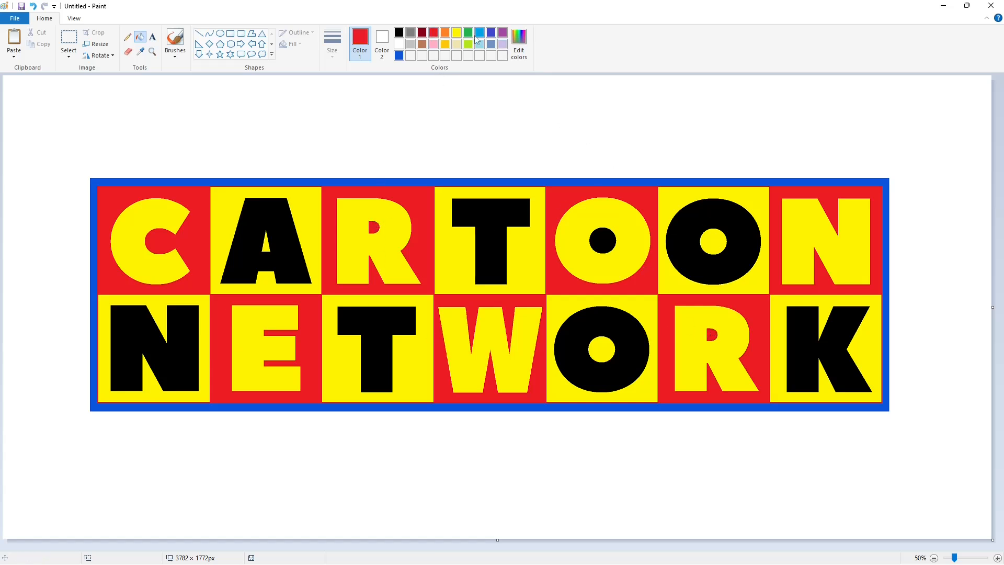
pyautogui.click(261, 230)
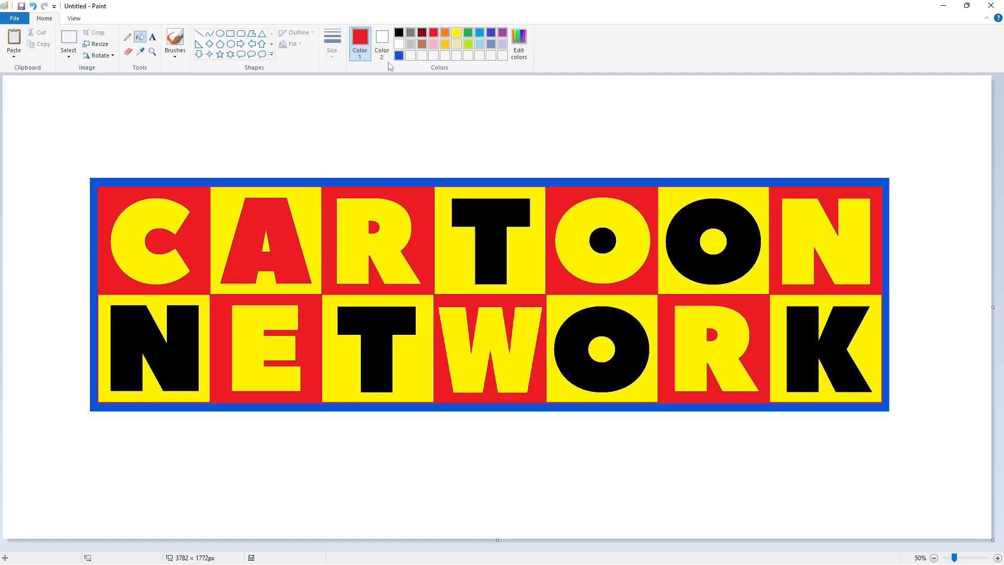
pyautogui.click(399, 43)
pyautogui.click(283, 223)
pyautogui.click(432, 35)
pyautogui.click(295, 224)
# - Fill the top row's T, first O's hole and second O, and the bottom row's K, O, T and N with red
pyautogui.click(489, 236)
pyautogui.click(604, 240)
pyautogui.click(706, 260)
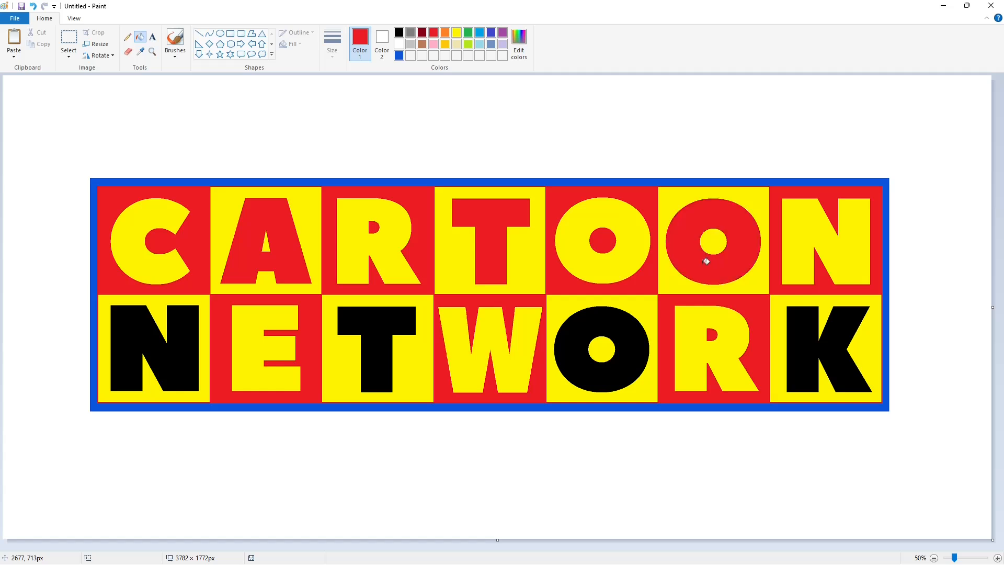
pyautogui.click(813, 336)
pyautogui.click(632, 349)
pyautogui.click(381, 341)
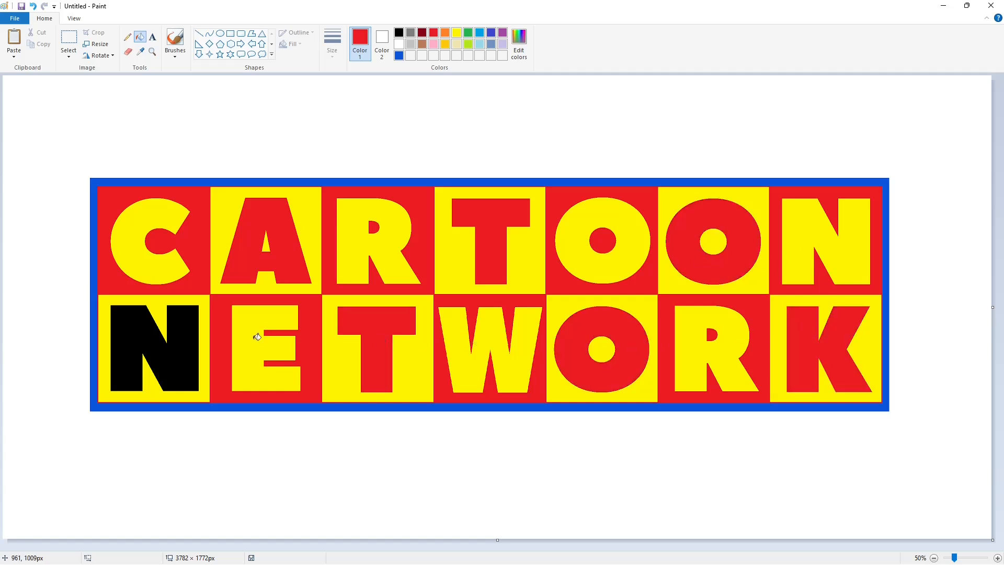
pyautogui.click(182, 345)
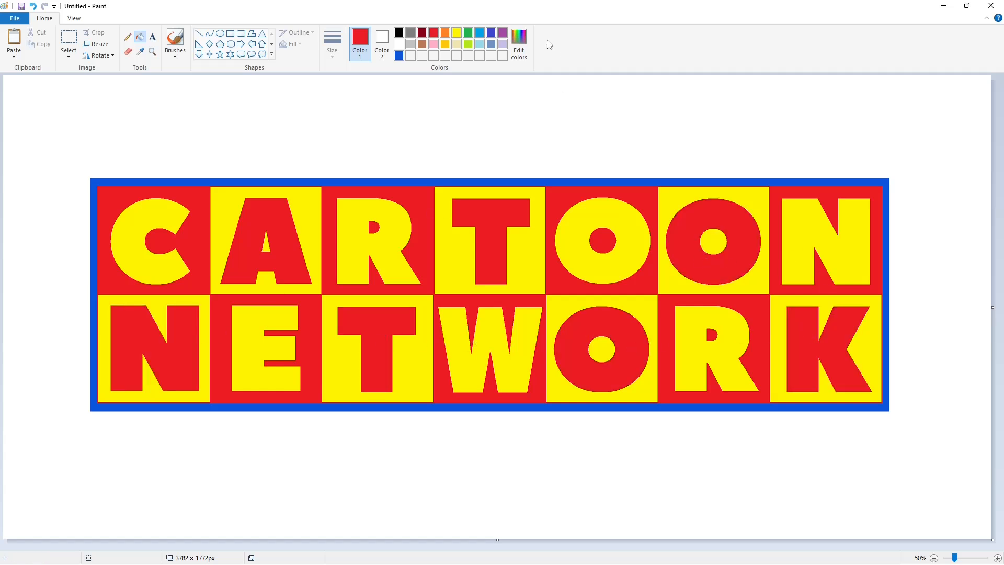